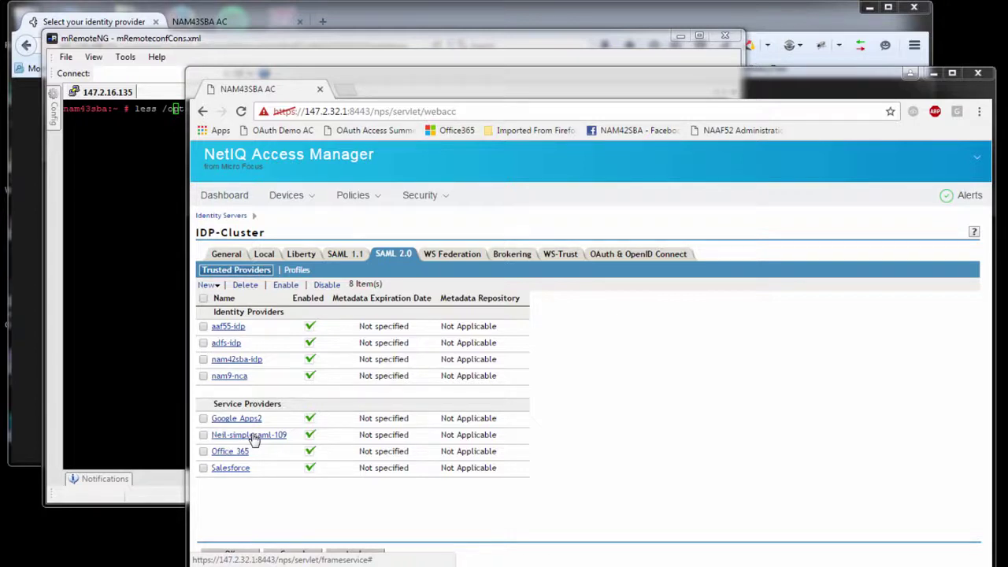
# Step: Show the IDP-Cluster's Auditing and Logging settings, with the SAML2 and Liberty file loggers at debug
pyautogui.click(357, 23)
pyautogui.click(242, 24)
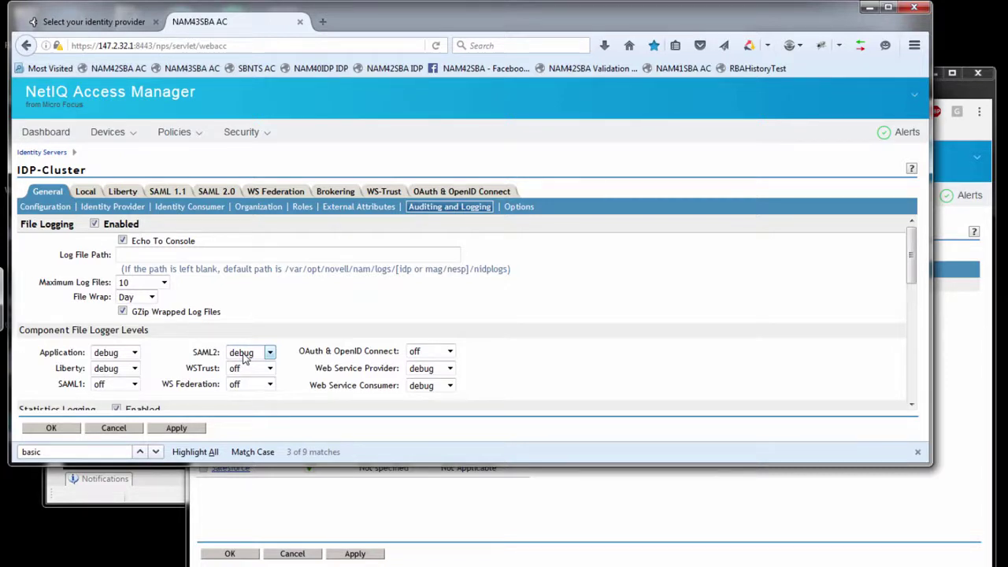
pyautogui.click(245, 356)
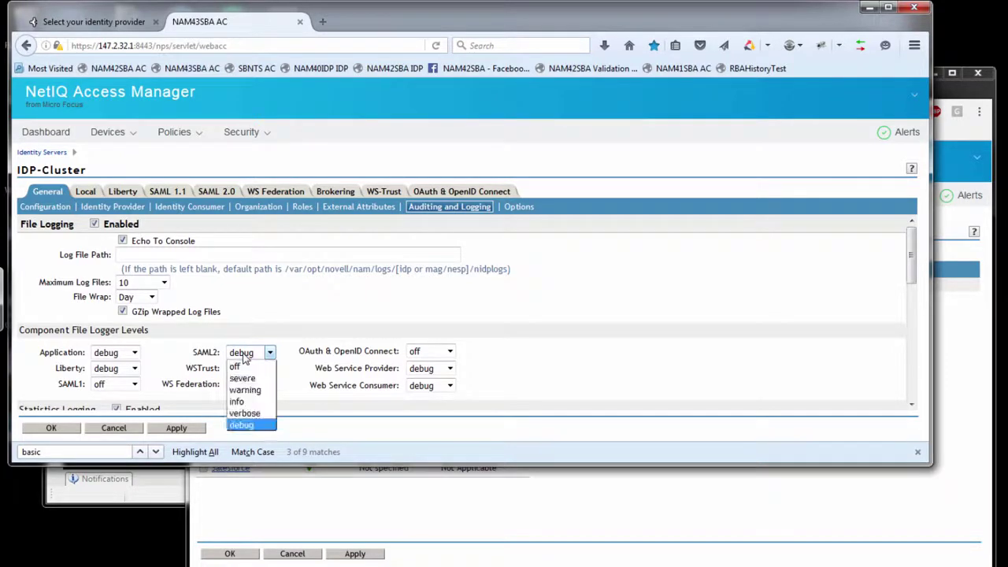
pyautogui.click(245, 358)
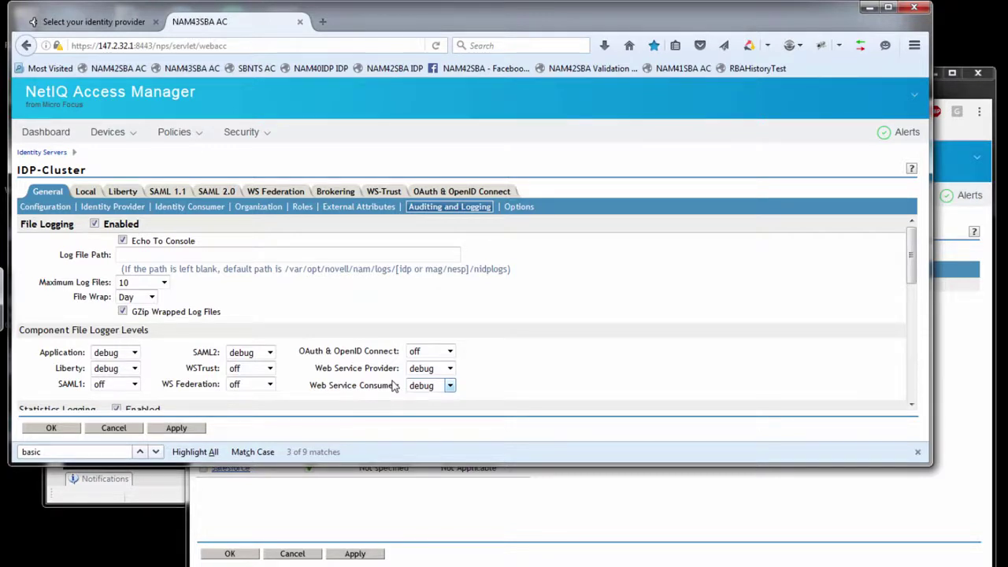
# Step: Open the IdP's catalina.out in less and search for 'Loaded trus'
pyautogui.hotkey('alt', 'Tab')
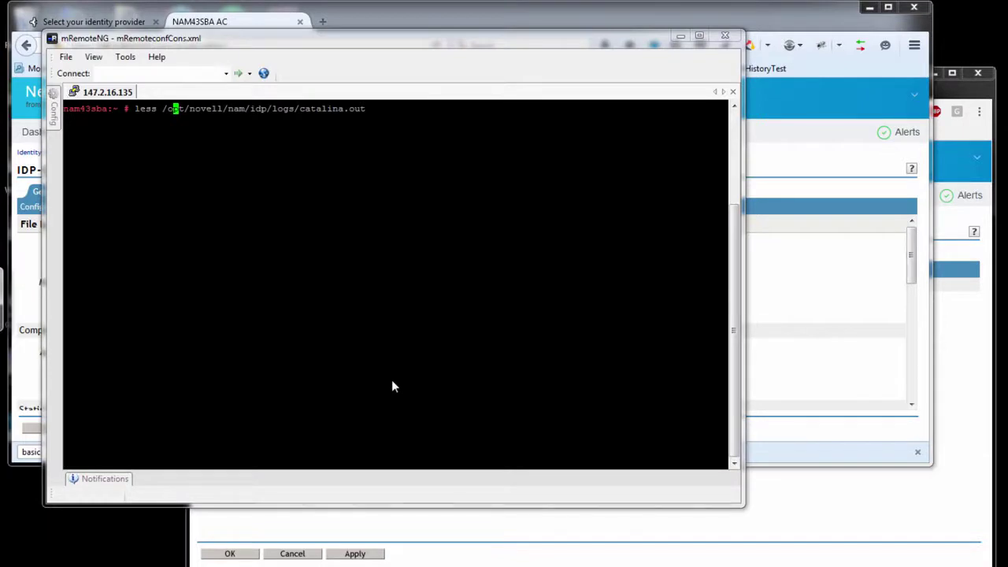
pyautogui.press('Return')
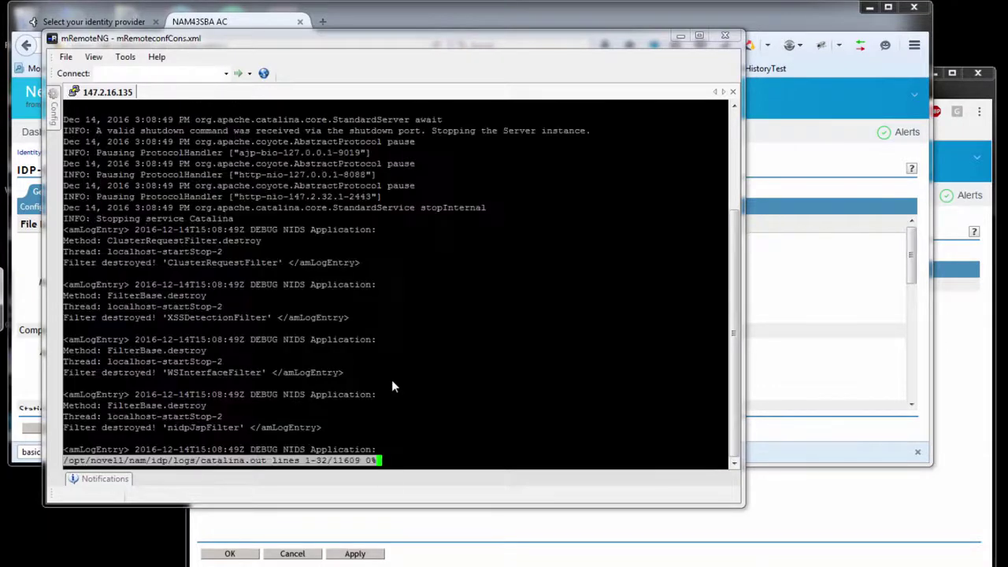
pyautogui.write('/')
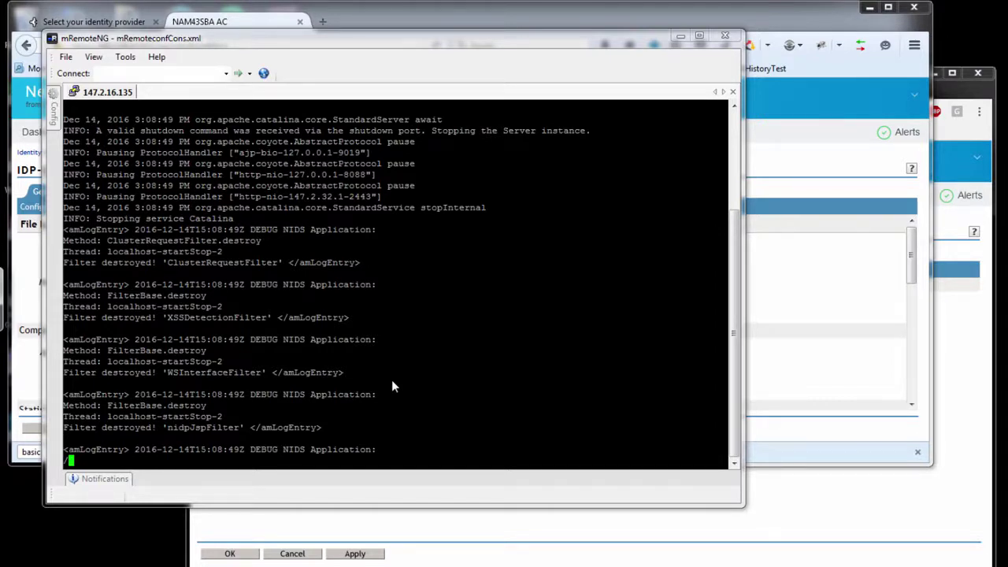
pyautogui.write('Loaded trus')
pyautogui.press('Return')
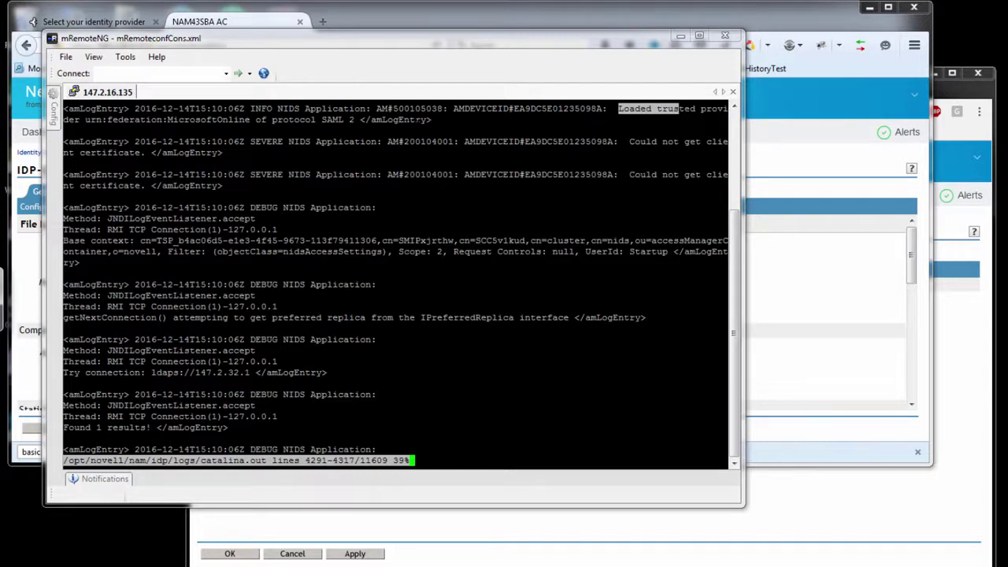
# Step: Select the log entry loading trusted provider MicrosoftOnline, then return to the trusted providers list
pyautogui.moveTo(435, 119); pyautogui.dragTo(351, 120)
pyautogui.moveTo(135, 119); pyautogui.dragTo(79, 115)
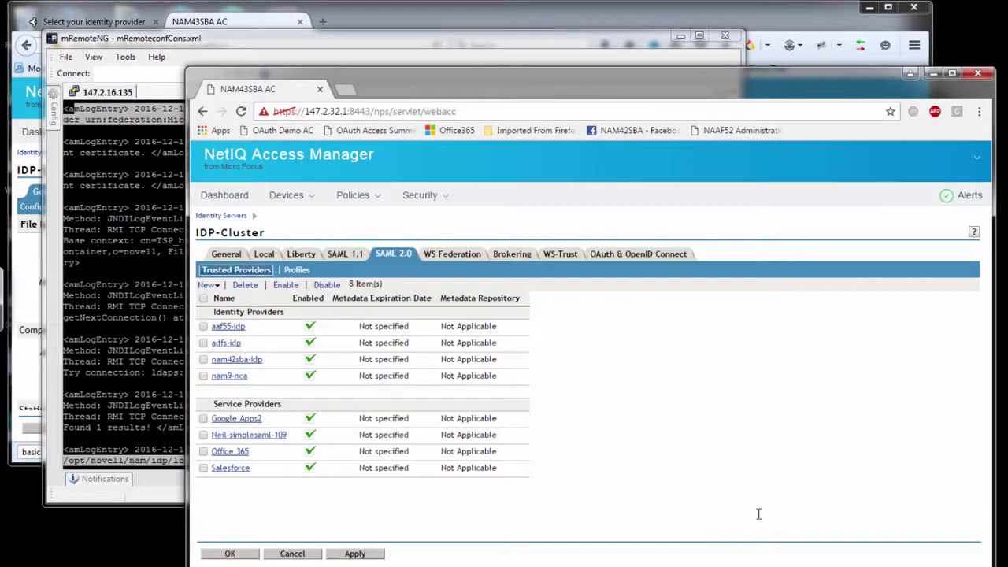
pyautogui.click(759, 518)
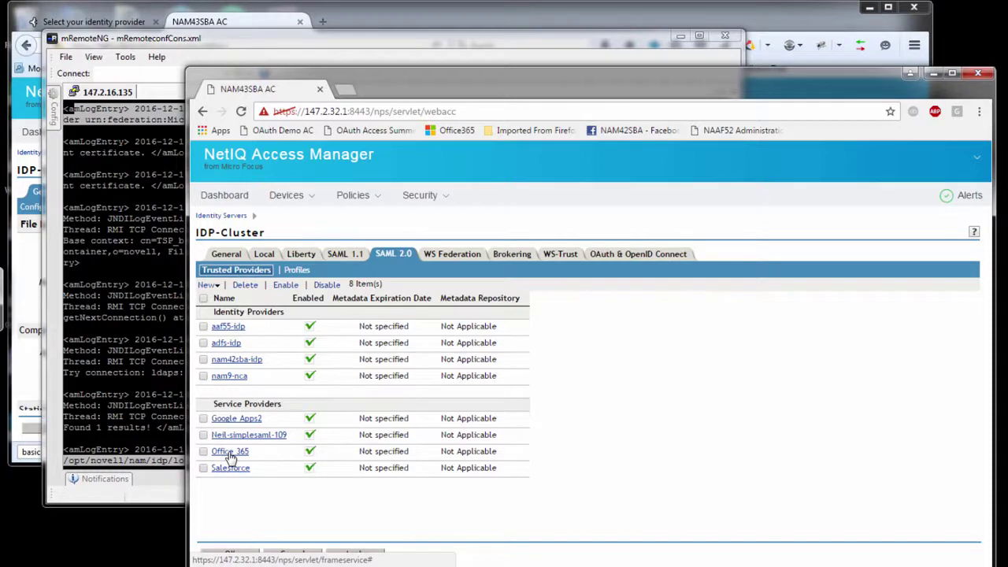
# Step: Launch SAML tracer from Firefox's Tools menu so it records requests
pyautogui.click(377, 21)
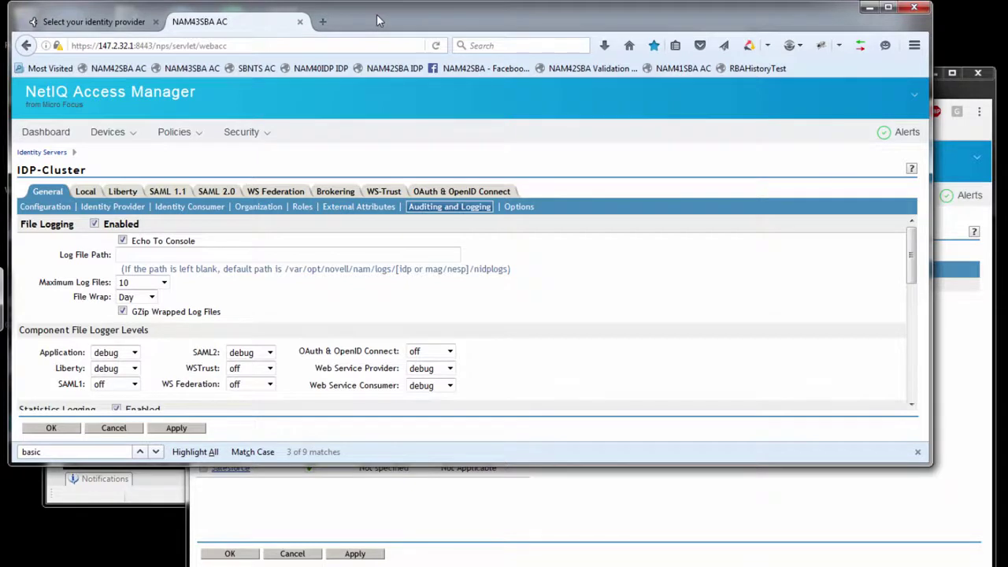
pyautogui.press('alt')
pyautogui.click(172, 9)
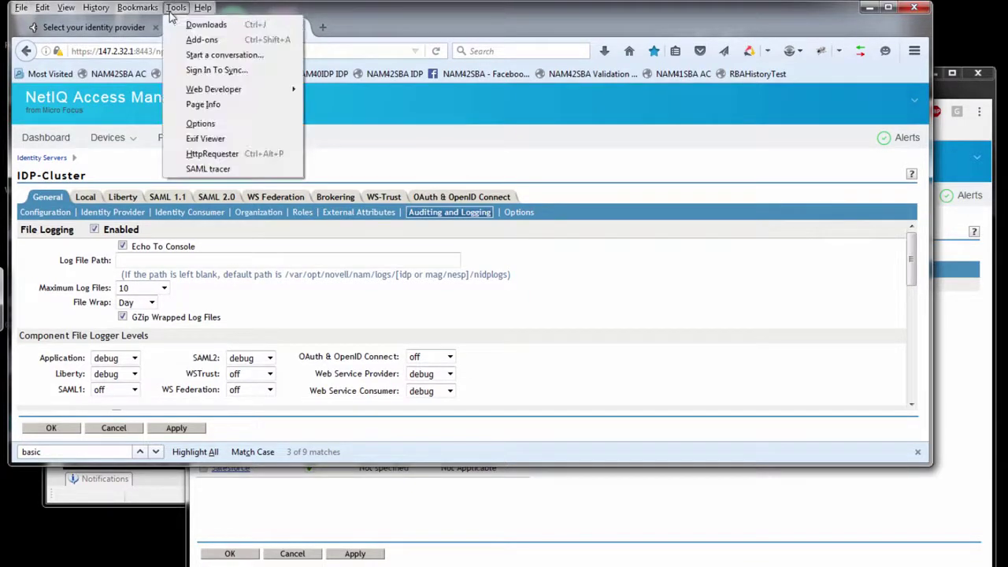
pyautogui.click(198, 168)
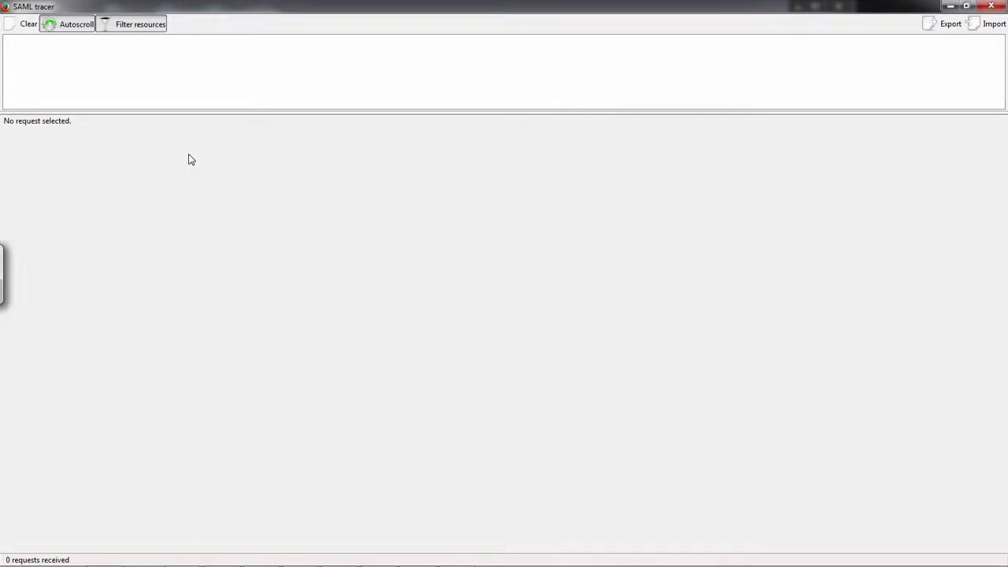
pyautogui.hotkey('alt', 'Tab')
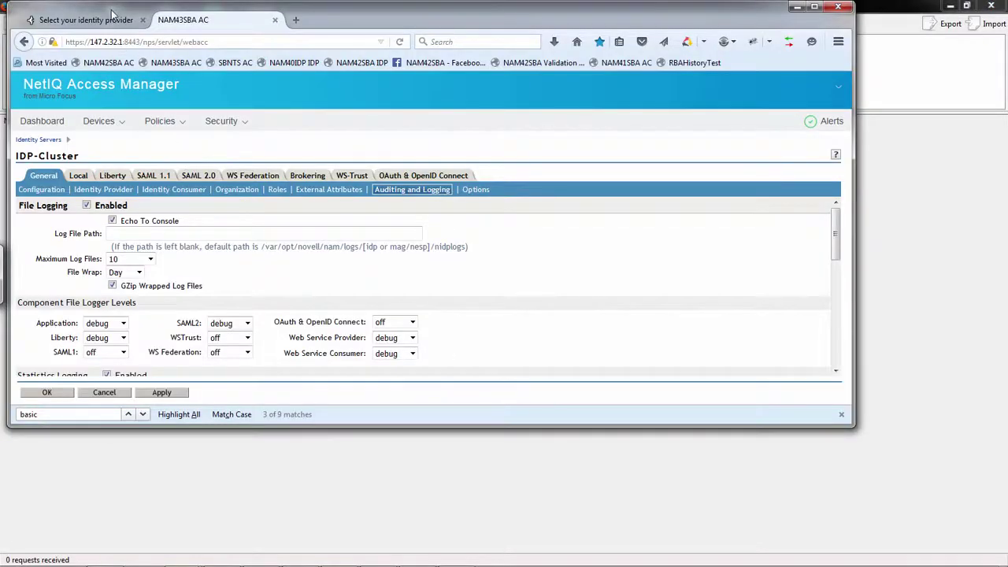
# Step: Start the SimpleSAMLphp login with the NAM 4.3 SB identity server and view the 39 captured requests
pyautogui.click(111, 16)
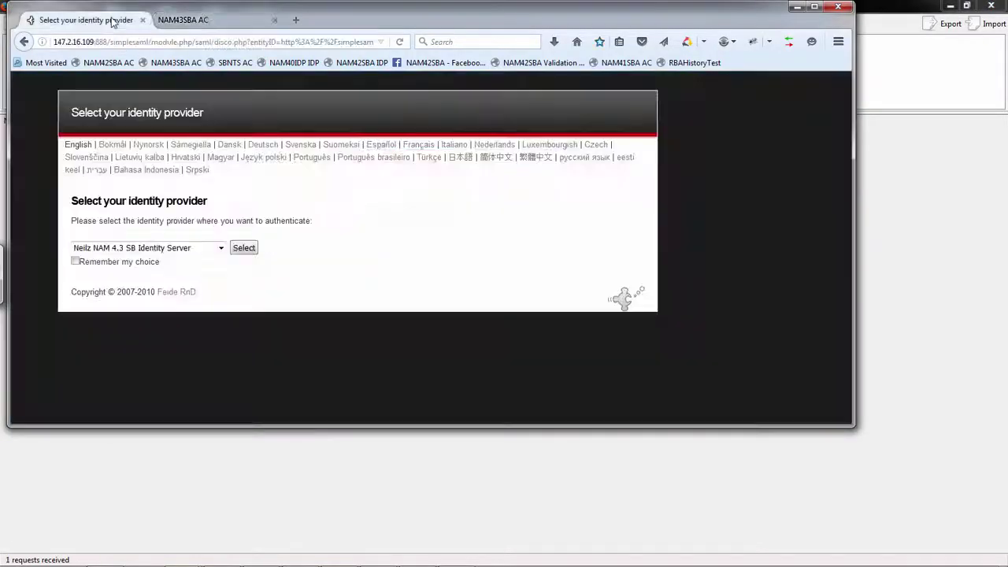
pyautogui.click(244, 247)
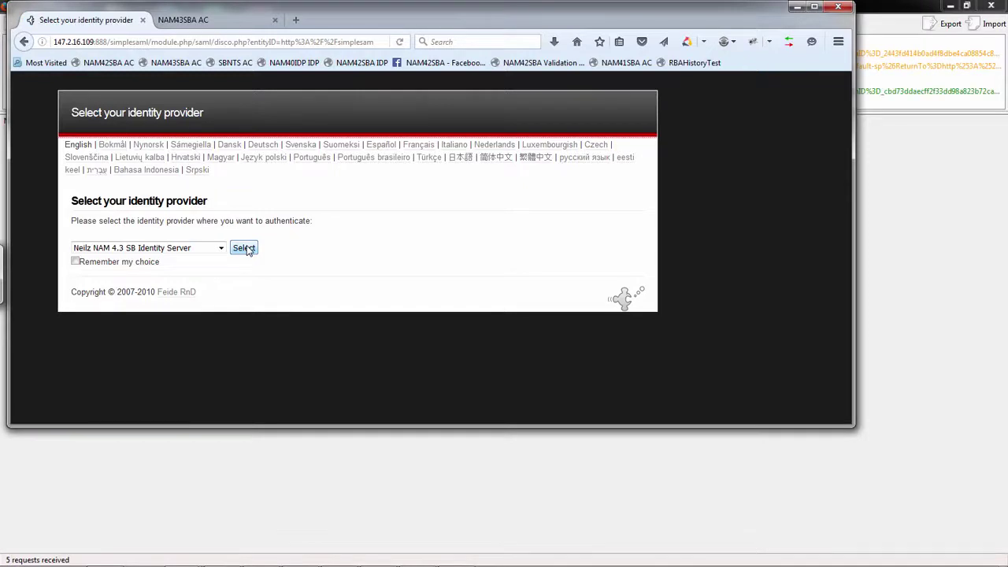
pyautogui.click(244, 248)
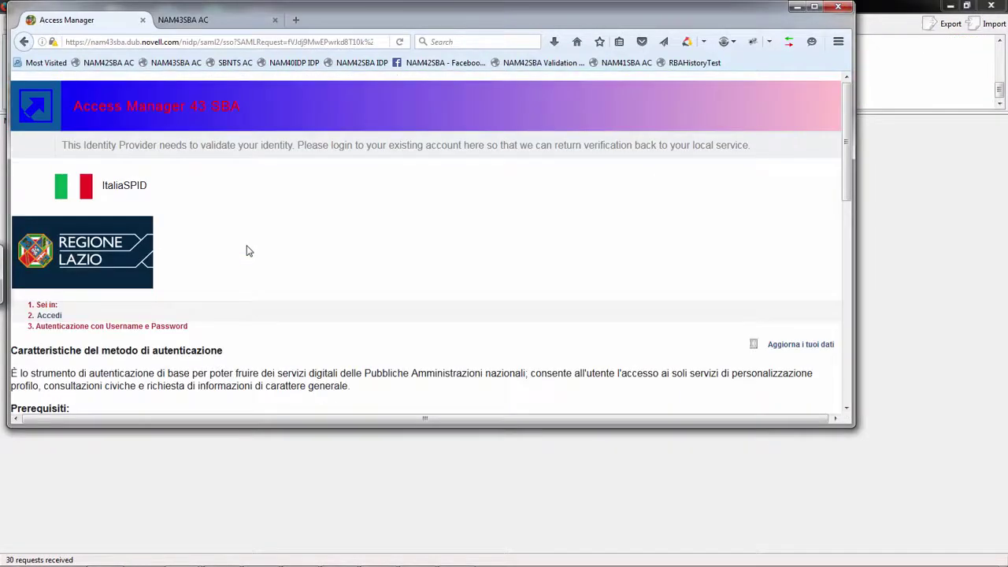
pyautogui.hotkey('alt', 'Tab')
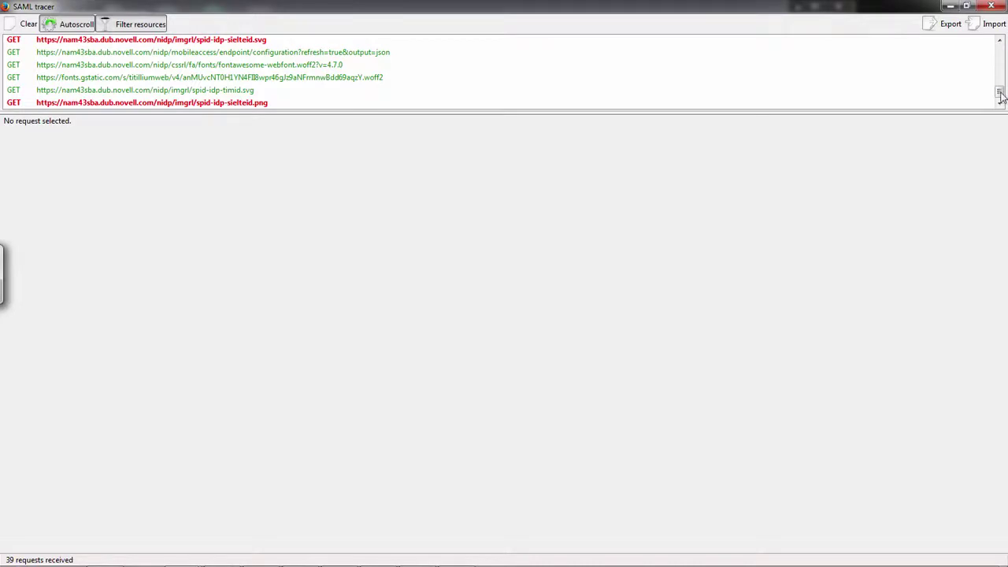
# Step: Decode the saml2/sso SAMLRequest's AuthnRequest requesting uri/spid/italia/cust in SAML tracer
pyautogui.moveTo(998, 93); pyautogui.dragTo(997, 65)
pyautogui.click(951, 85)
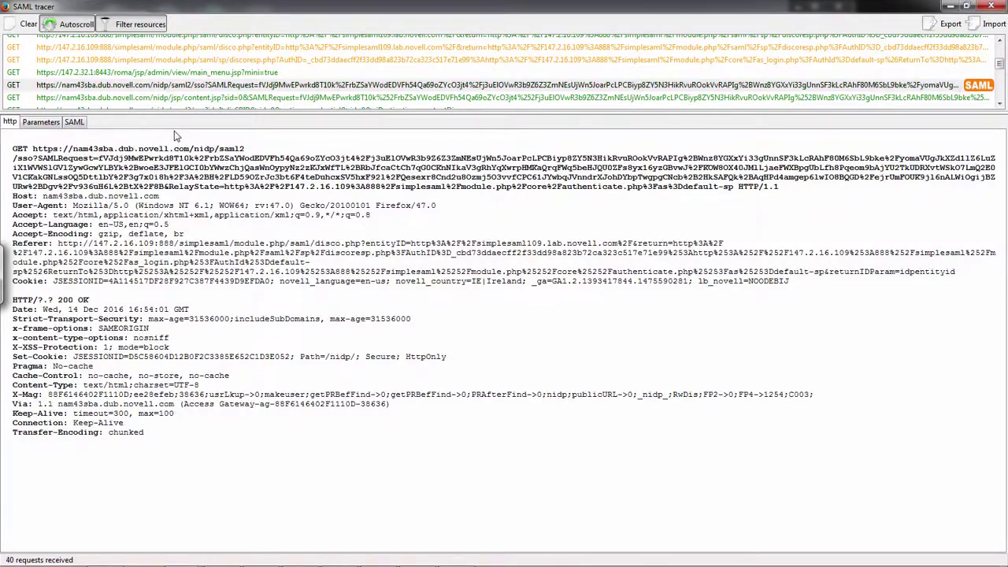
pyautogui.click(72, 123)
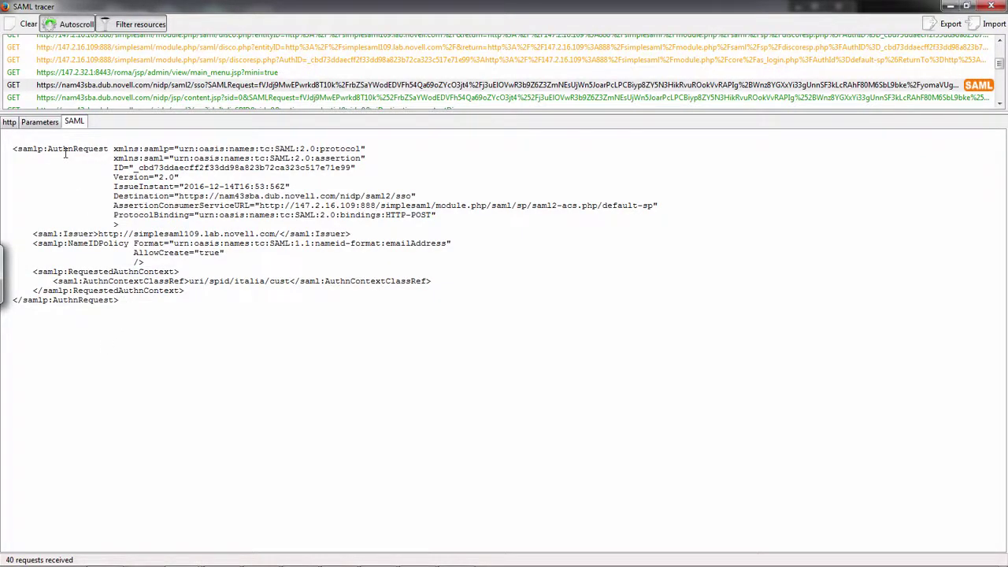
pyautogui.hotkey('alt', 'Tab')
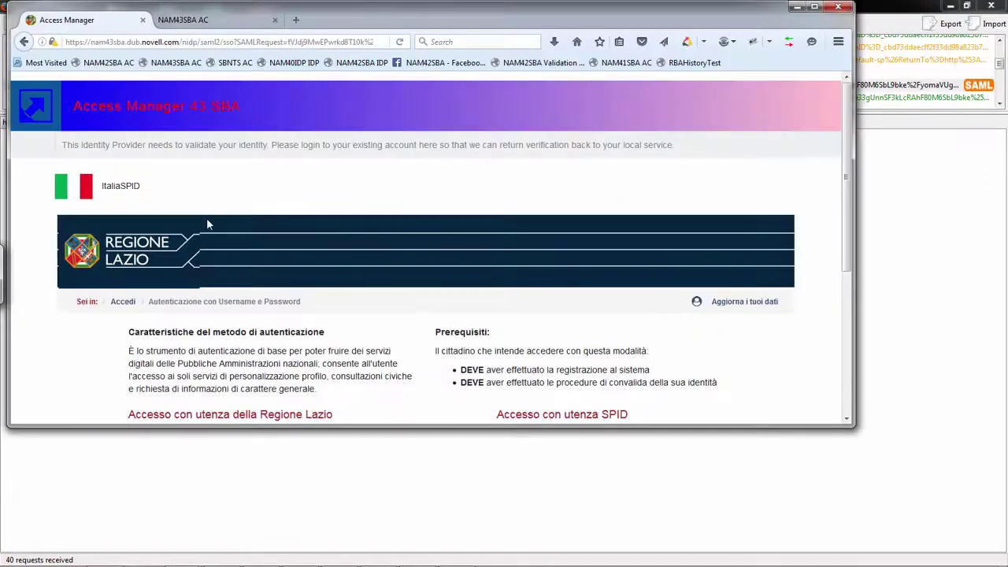
# Step: Sign in at the Access Manager login page with the user's username and password, accepting the insecure-connection warning
pyautogui.scroll(-5, 847, 410)
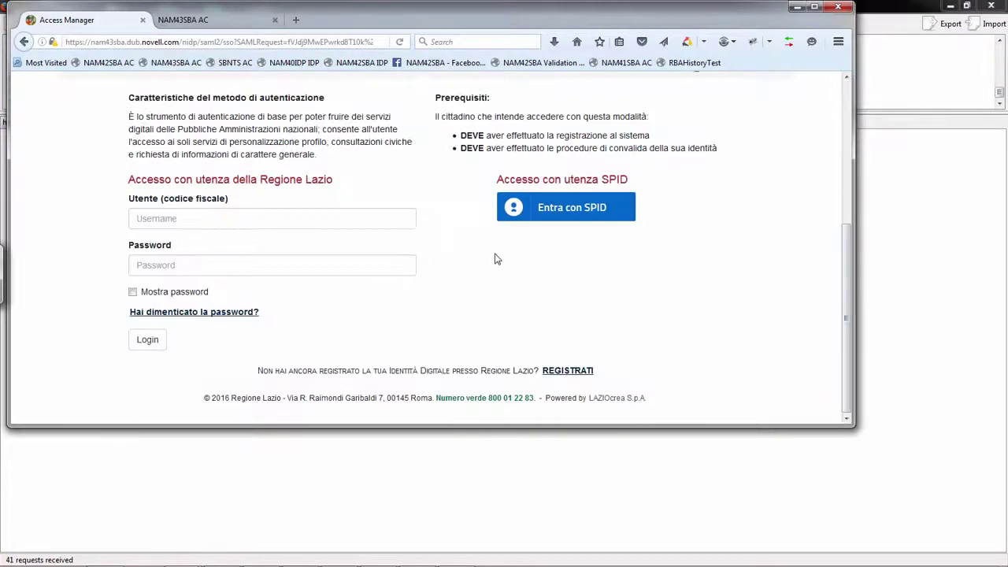
pyautogui.click(324, 224)
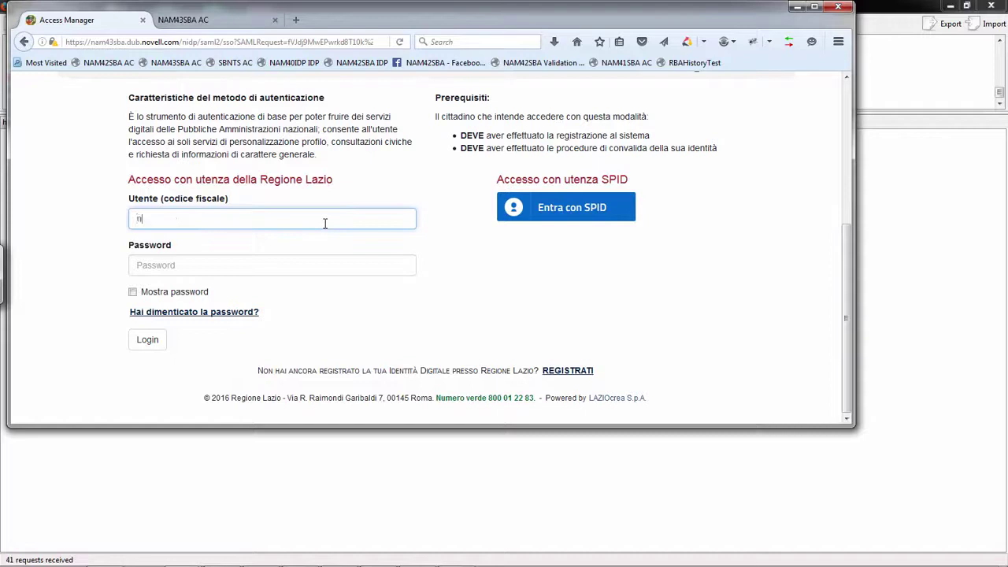
pyautogui.press('Tab')
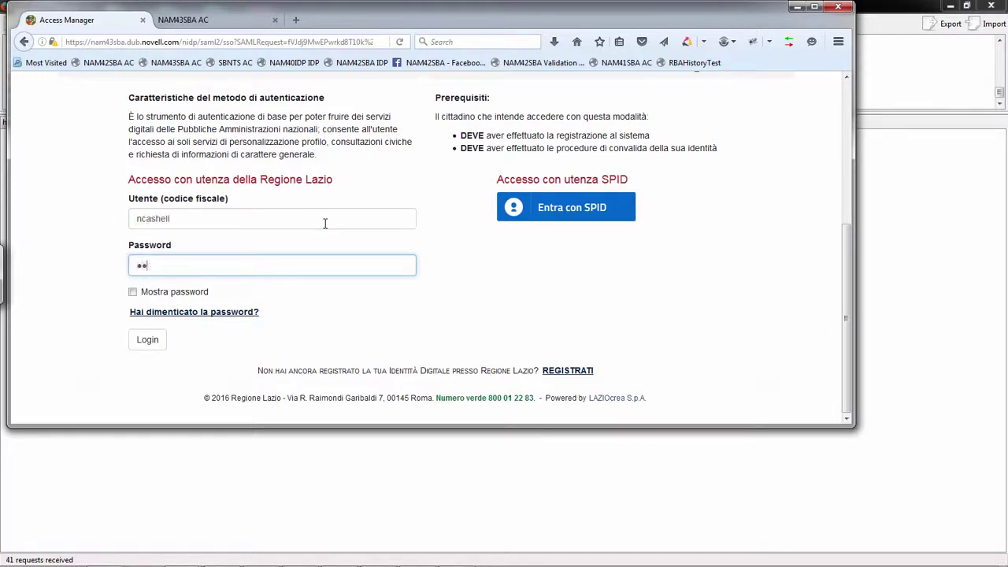
pyautogui.click(148, 340)
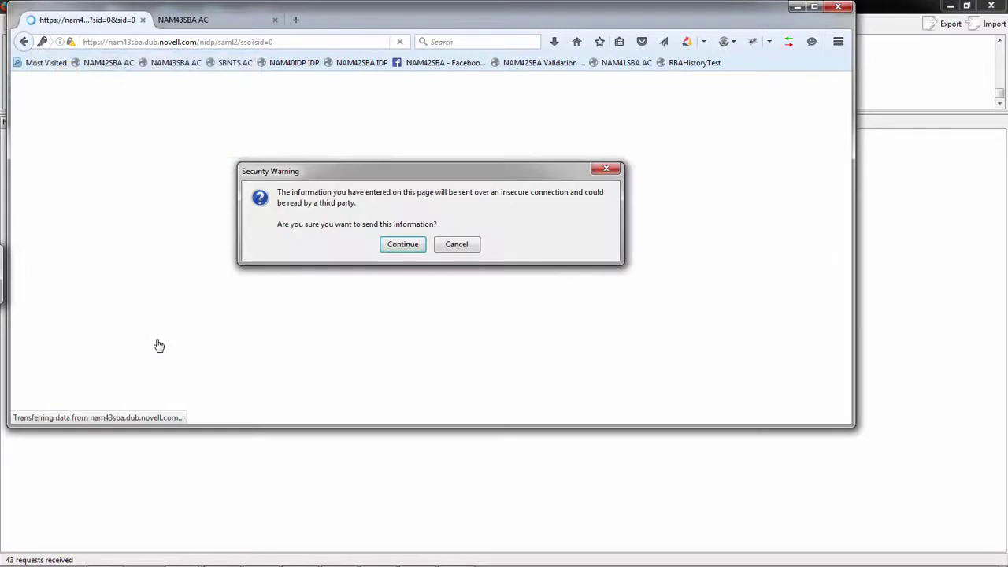
pyautogui.click(400, 249)
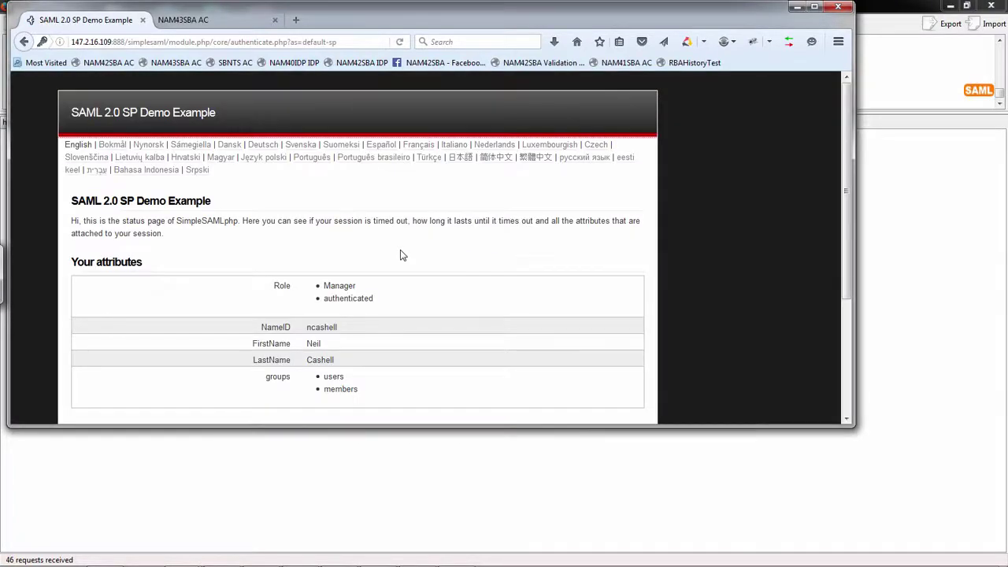
pyautogui.hotkey('alt', 'Tab')
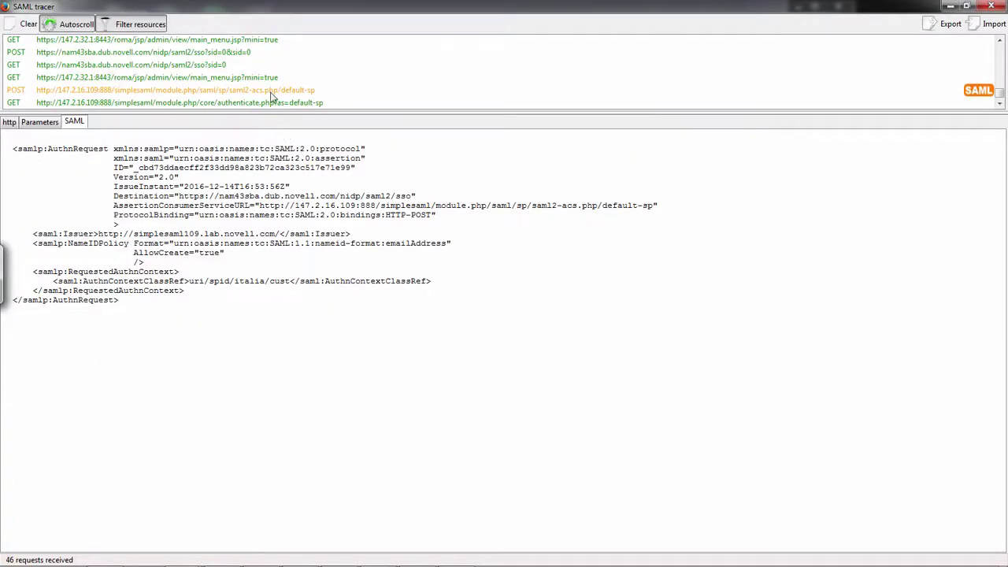
# Step: Decode the saml2-acs POST's SAML Response down to its Subject and Role values Manager and authenticated
pyautogui.click(271, 91)
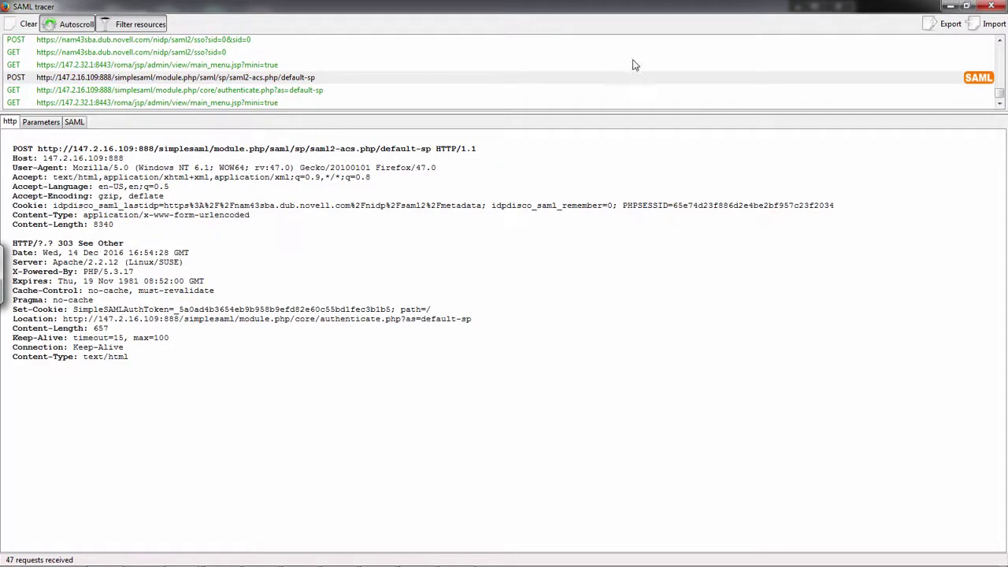
pyautogui.click(74, 124)
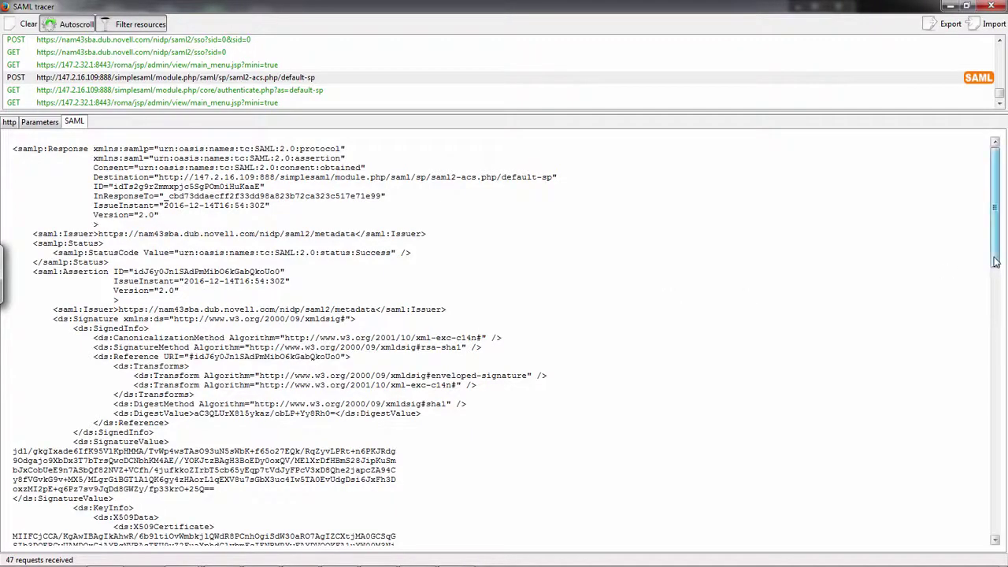
pyautogui.scroll(-1, 995, 261)
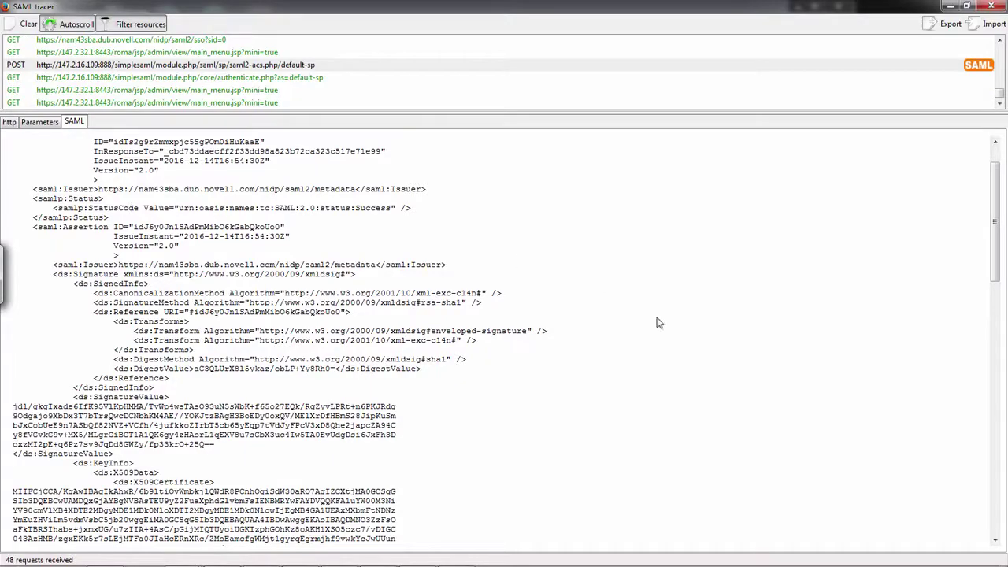
pyautogui.moveTo(994, 278); pyautogui.dragTo(1006, 468)
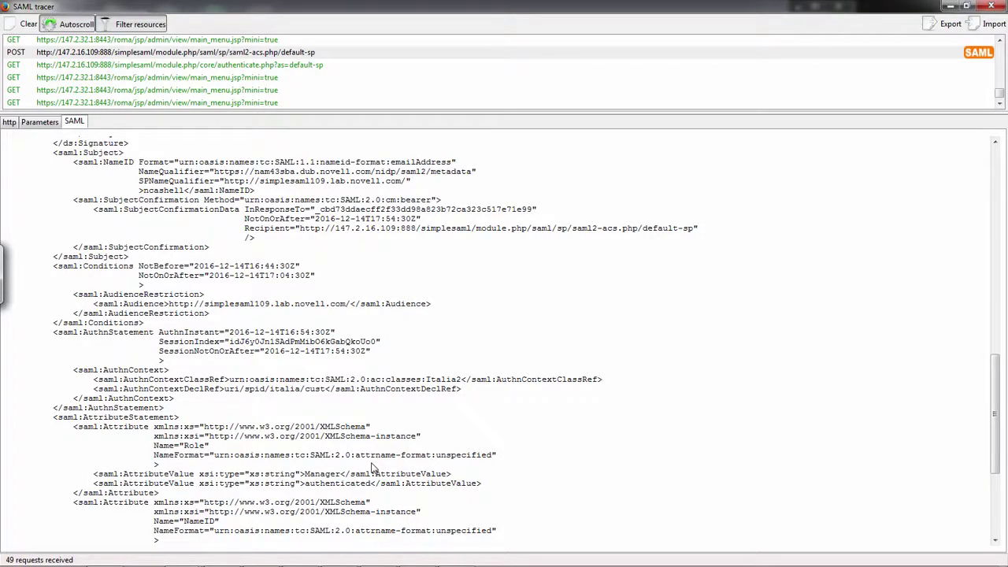
pyautogui.hotkey('alt', 'Tab')
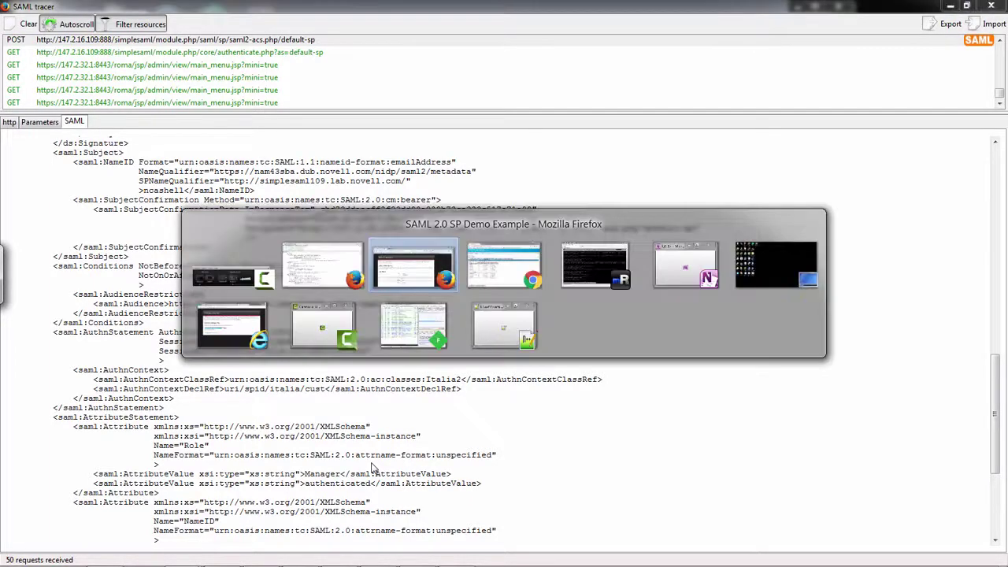
# Step: Search catalina.out backward for 'authnReq' to find the first received SAML2 Redirect AuthnRequest
pyautogui.hotkey('alt', 'Tab')
pyautogui.hotkey('alt', 'Tab')
pyautogui.hotkey('alt', 'Tab')
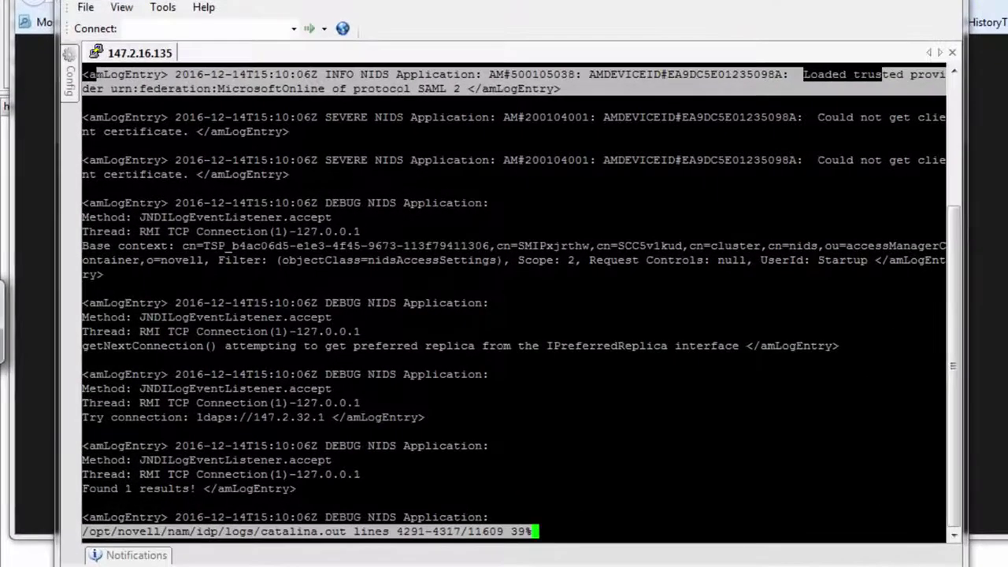
pyautogui.hotkey('shift', 'g')
pyautogui.write('/authnReq')
pyautogui.press('Return')
pyautogui.press('Return')
pyautogui.press('N')
pyautogui.press('N')
pyautogui.press('N')
pyautogui.press('N')
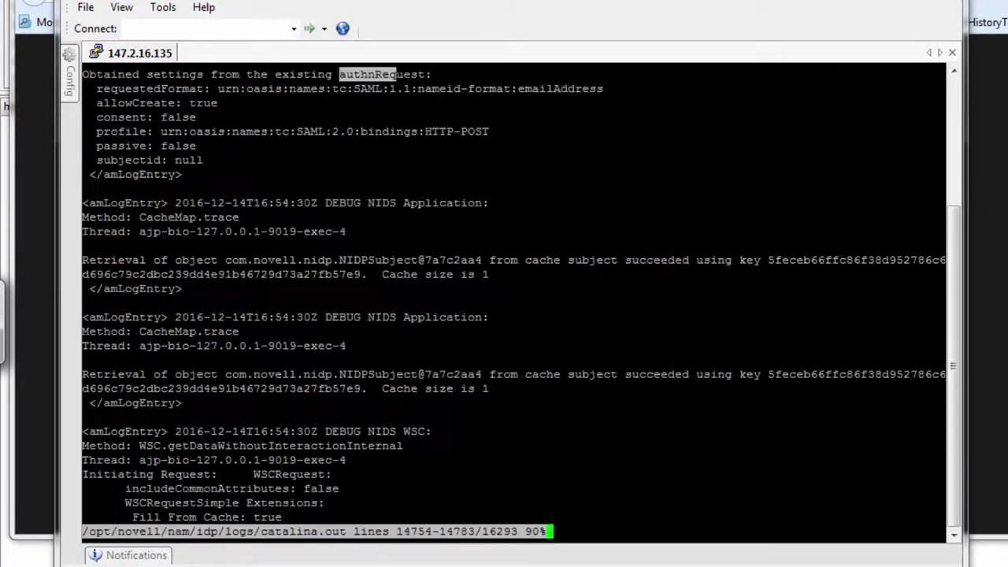
pyautogui.press('N')
pyautogui.press('N')
pyautogui.press('N')
pyautogui.press('N')
pyautogui.press('N')
pyautogui.press('N')
pyautogui.press('N')
pyautogui.press('N')
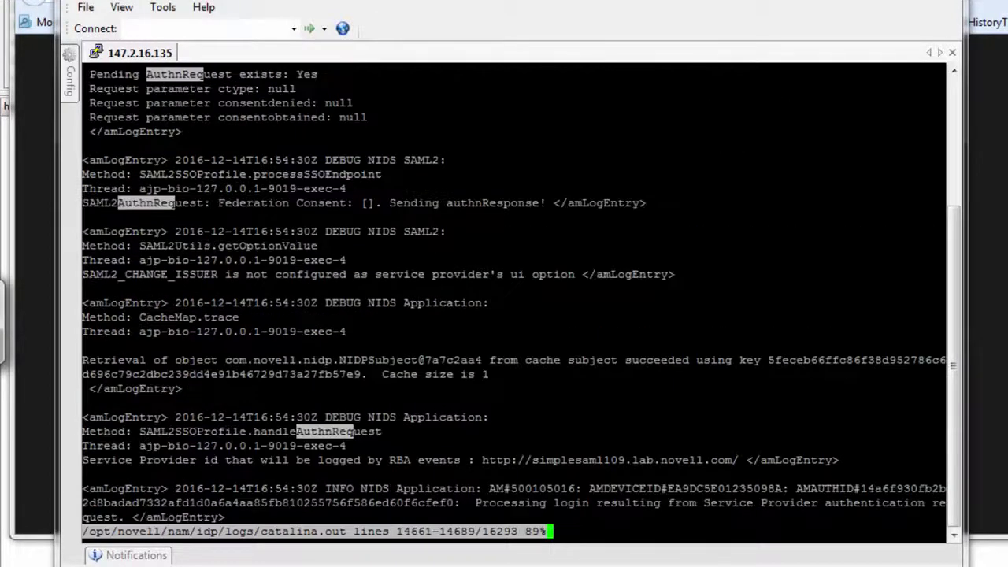
pyautogui.press('N')
pyautogui.press('N')
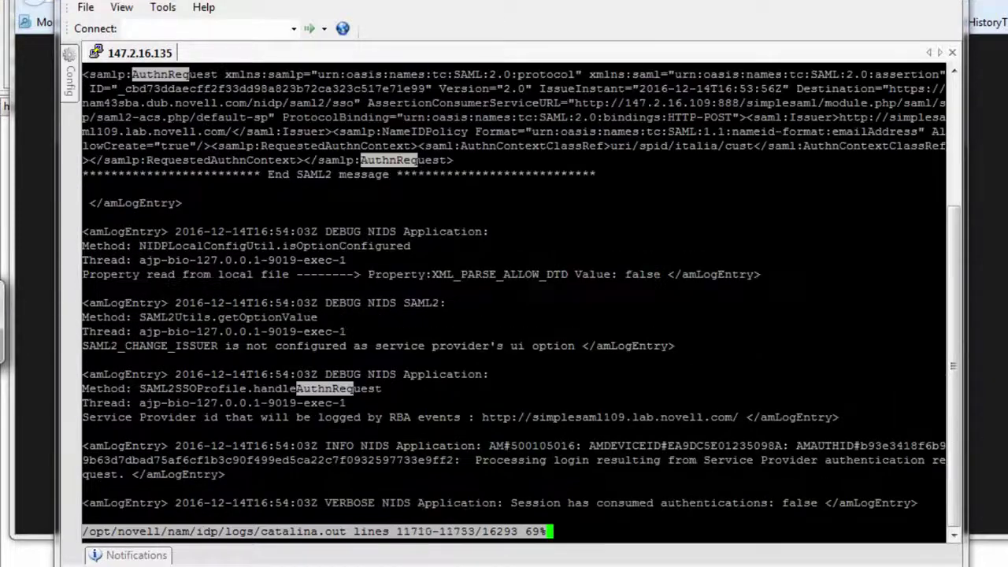
pyautogui.press('Return')
pyautogui.press('Up')
pyautogui.press('Up')
pyautogui.press('Up')
pyautogui.press('Up')
pyautogui.press('Up')
pyautogui.press('Up')
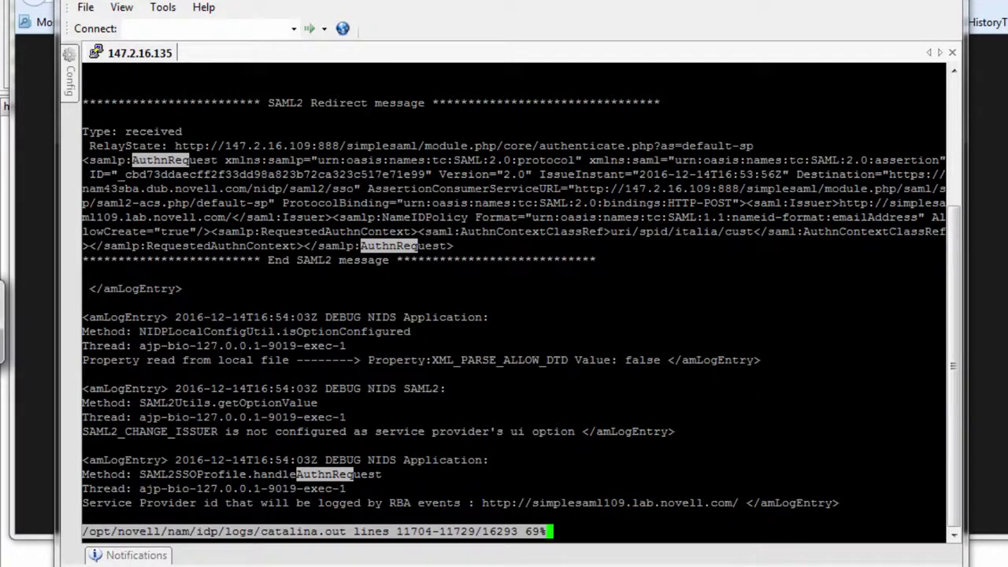
pyautogui.press('Up')
pyautogui.press('Up')
pyautogui.press('Up')
pyautogui.press('Up')
pyautogui.press('Up')
pyautogui.press('Up')
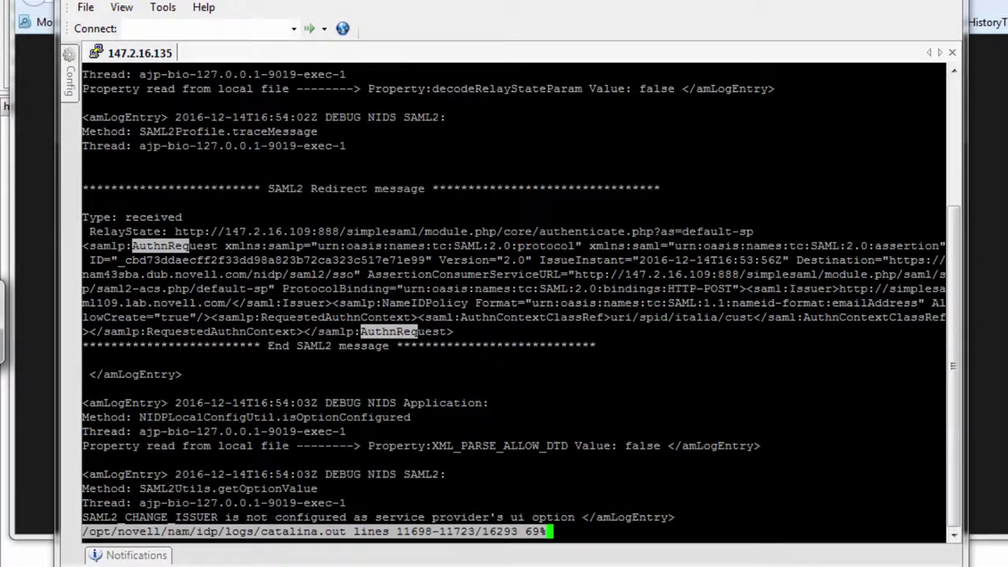
# Step: Follow the '-exec-1' thread to ItaliaSPID-Method executing and ItaliaSPID-Contract returning SHOW_PAGE for spid1
pyautogui.moveTo(936, 145); pyautogui.dragTo(297, 146)
pyautogui.hotkey('ctrl', 'c')
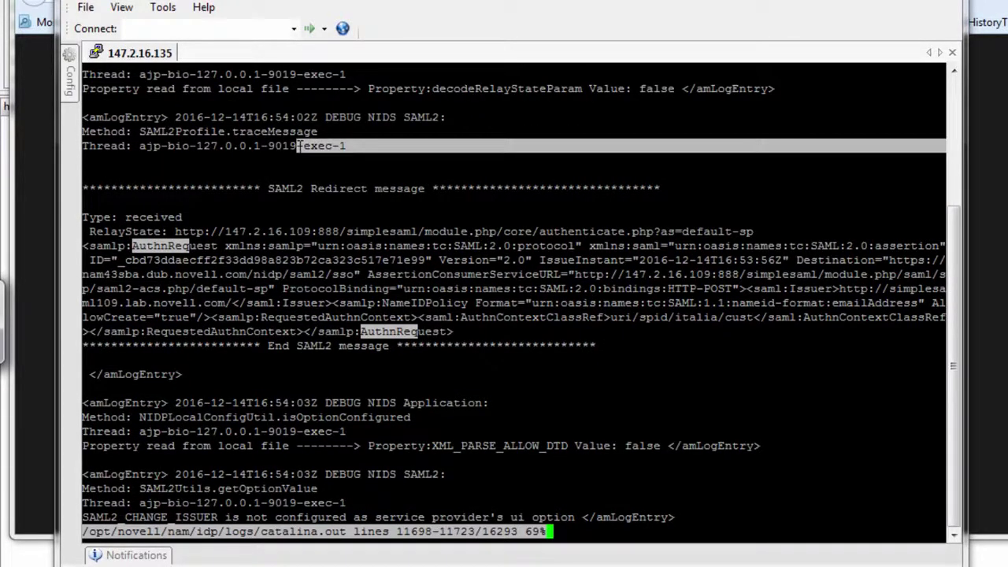
pyautogui.write('/')
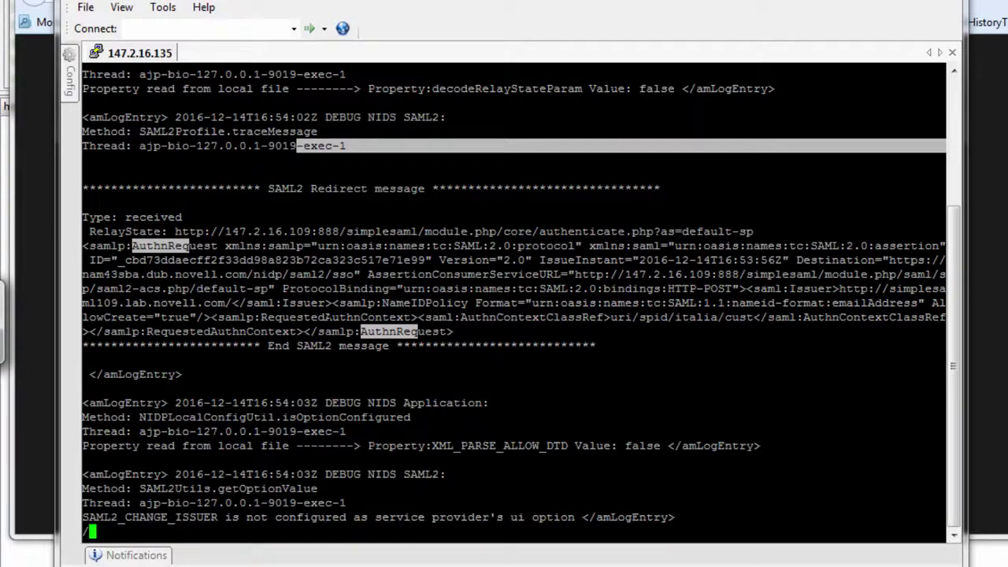
pyautogui.press('shift+Insert')
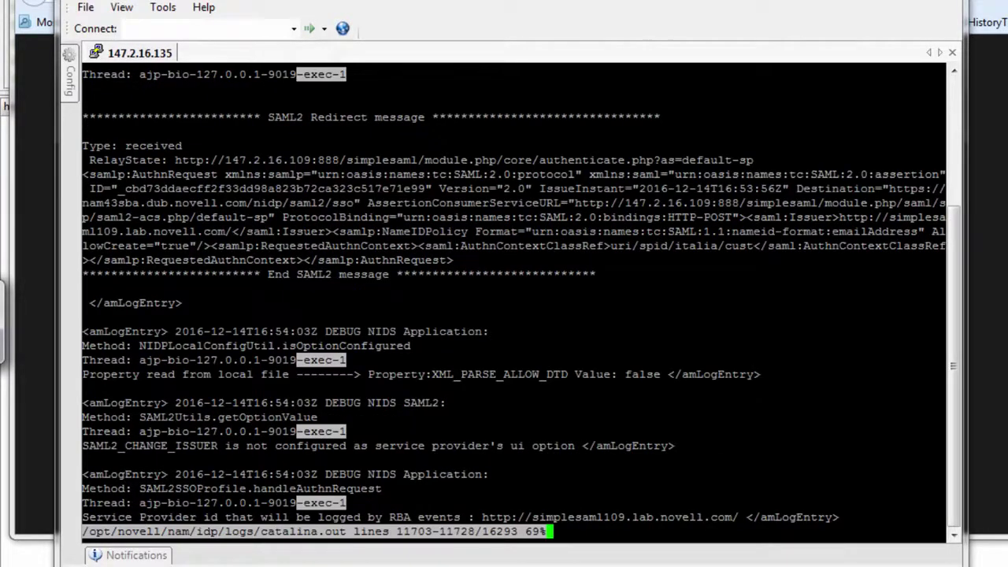
pyautogui.press('n')
pyautogui.press('n')
pyautogui.press('n')
pyautogui.press('n')
pyautogui.press('n')
pyautogui.press('n')
pyautogui.press('n')
pyautogui.press('n')
pyautogui.press('n')
pyautogui.press('n')
pyautogui.press('n')
pyautogui.press('n')
pyautogui.press('n')
pyautogui.press('n')
pyautogui.press('n')
pyautogui.press('n')
pyautogui.press('n')
pyautogui.press('n')
pyautogui.press('n')
pyautogui.press('n')
pyautogui.press('n')
pyautogui.press('n')
pyautogui.press('n')
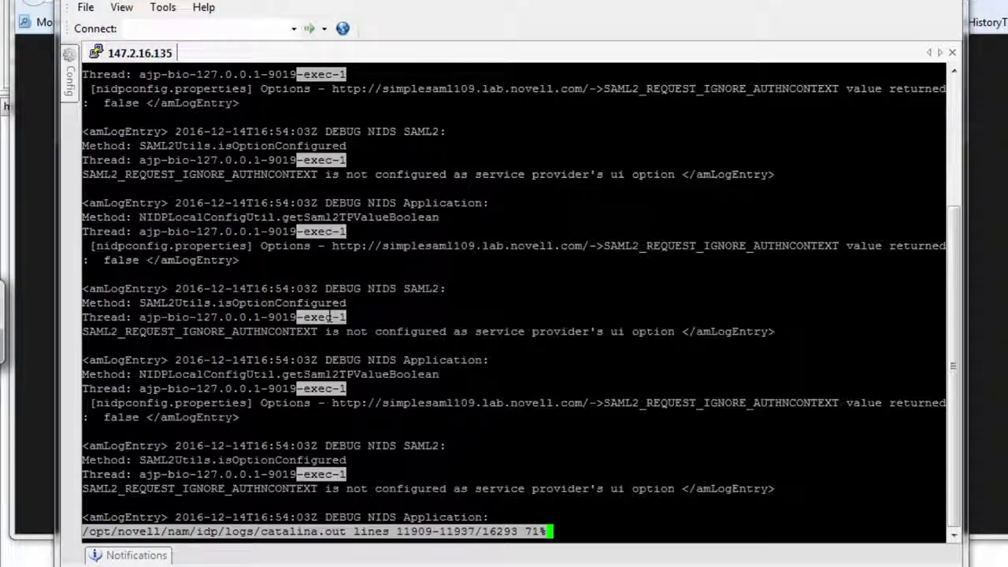
pyautogui.press('n')
pyautogui.press('n')
pyautogui.press('n')
pyautogui.press('n')
pyautogui.press('n')
pyautogui.press('n')
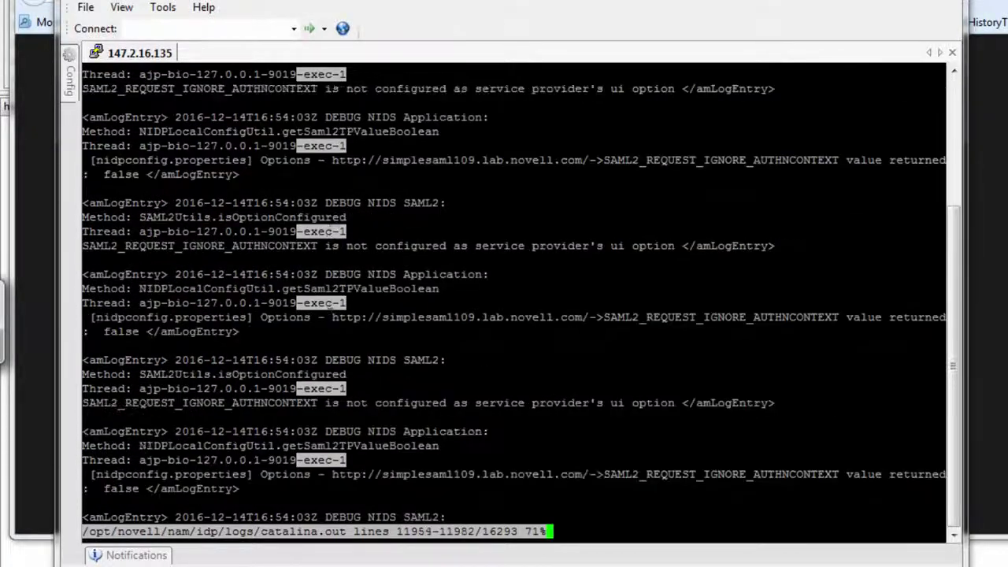
pyautogui.press('n')
pyautogui.press('n')
pyautogui.press('n')
pyautogui.press('n')
pyautogui.press('n')
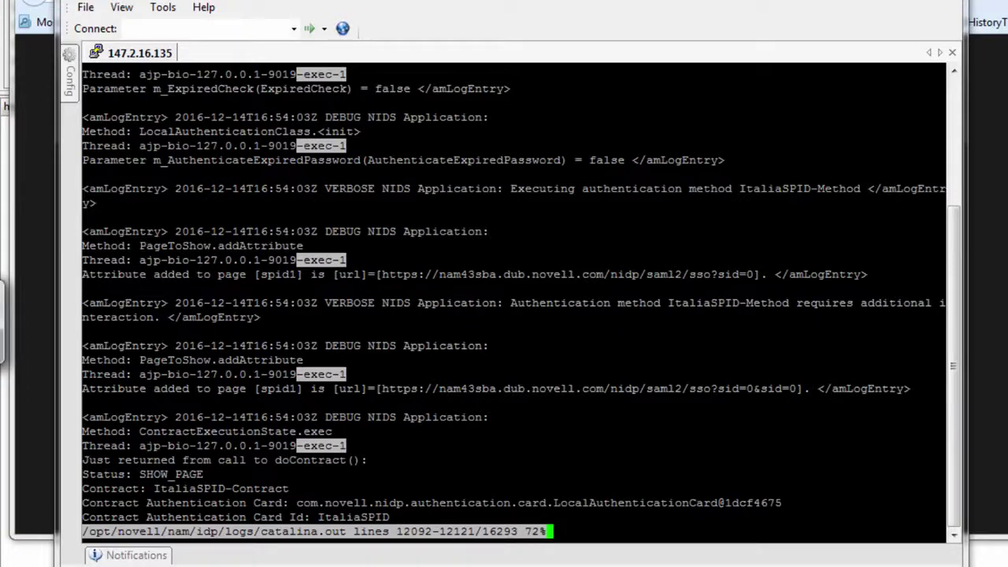
pyautogui.hotkey('shift', 'n')
pyautogui.hotkey('shift', 'n')
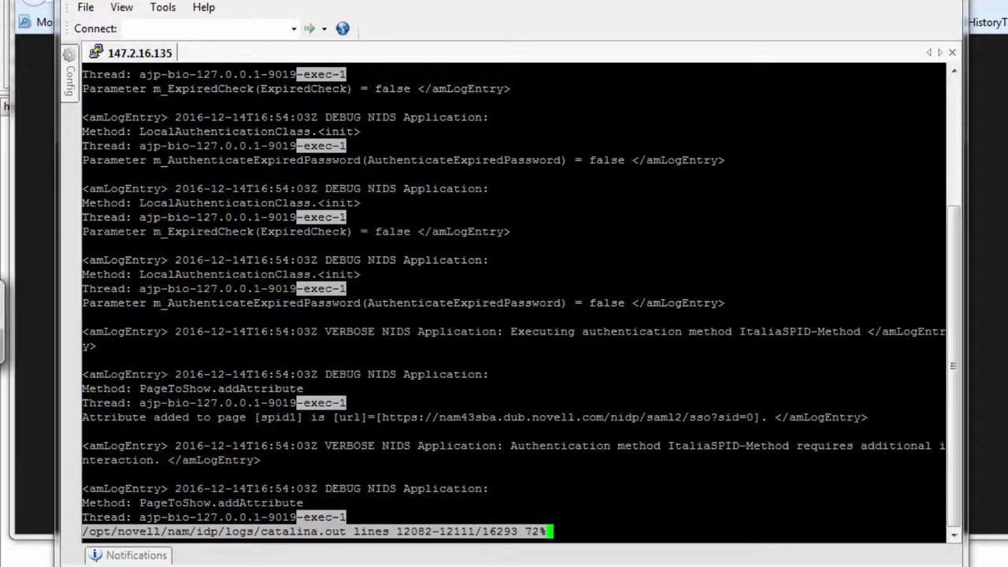
pyautogui.moveTo(660, 331); pyautogui.dragTo(736, 331)
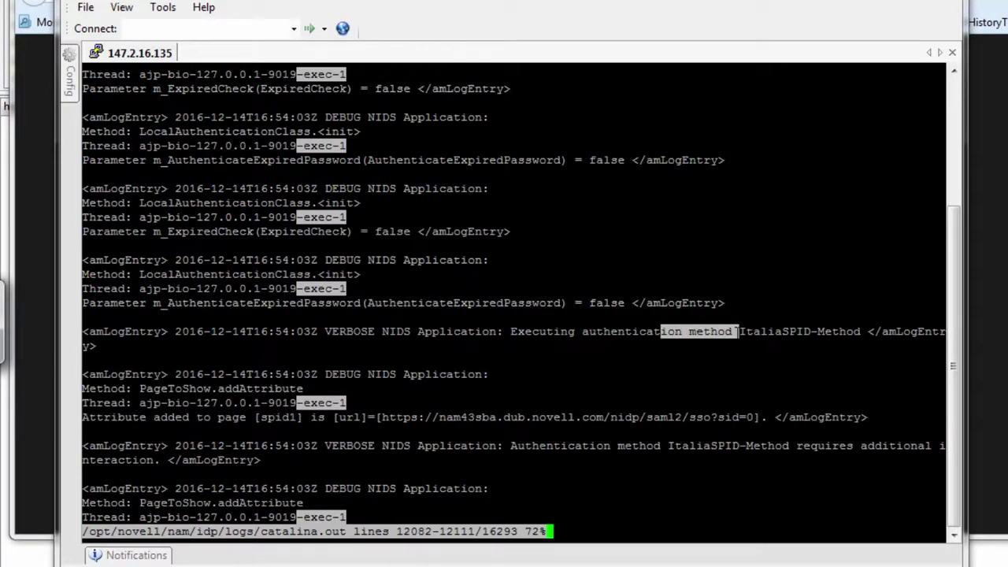
pyautogui.scroll(-6, 736, 332)
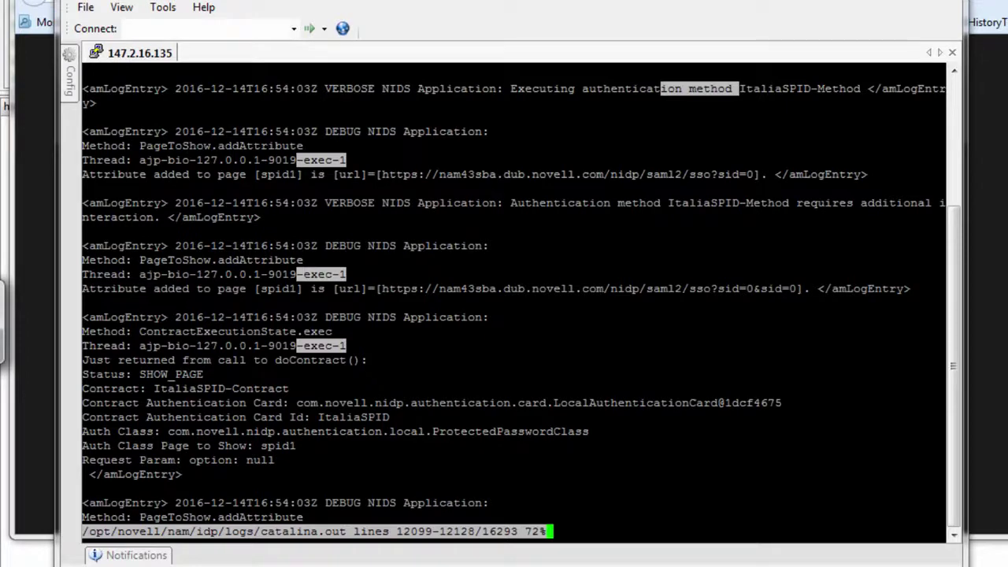
pyautogui.scroll(-5, 736, 331)
# Step: Search catalina.out for 'POST' and read past the POST request to the SAML2 SSO endpoint
pyautogui.write('/POST')
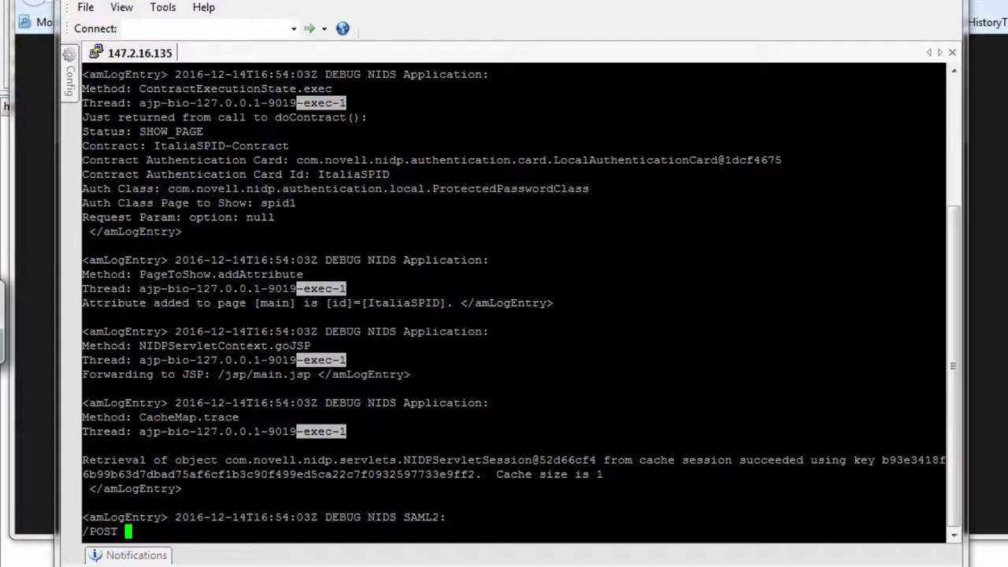
pyautogui.press('Return')
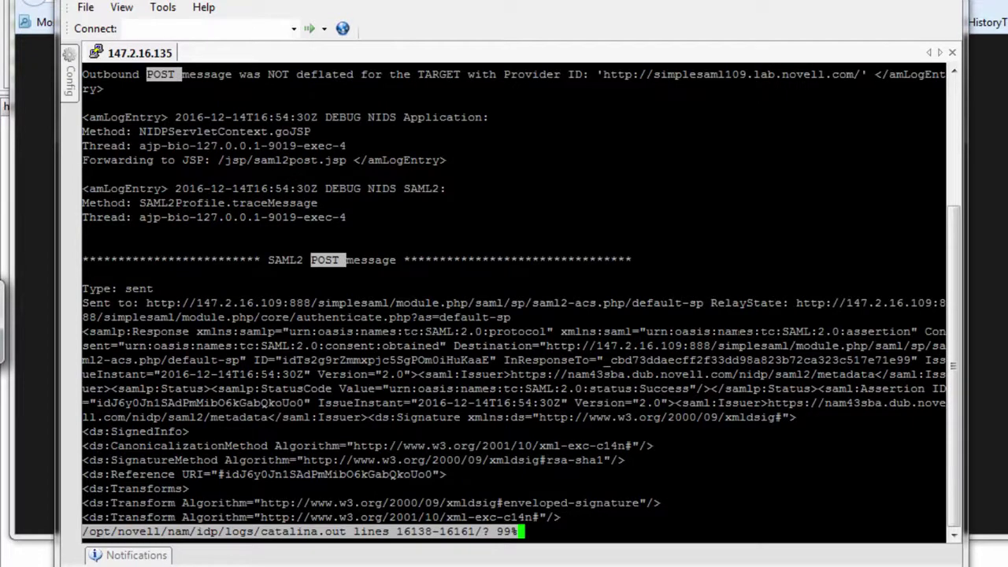
pyautogui.hotkey('shift', 'n')
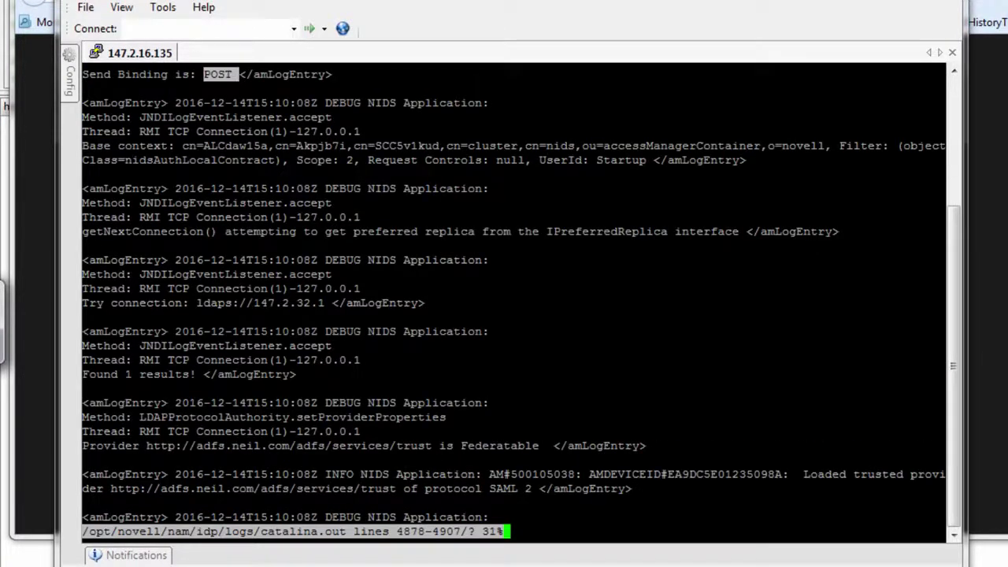
pyautogui.write('/POST')
pyautogui.press('Return')
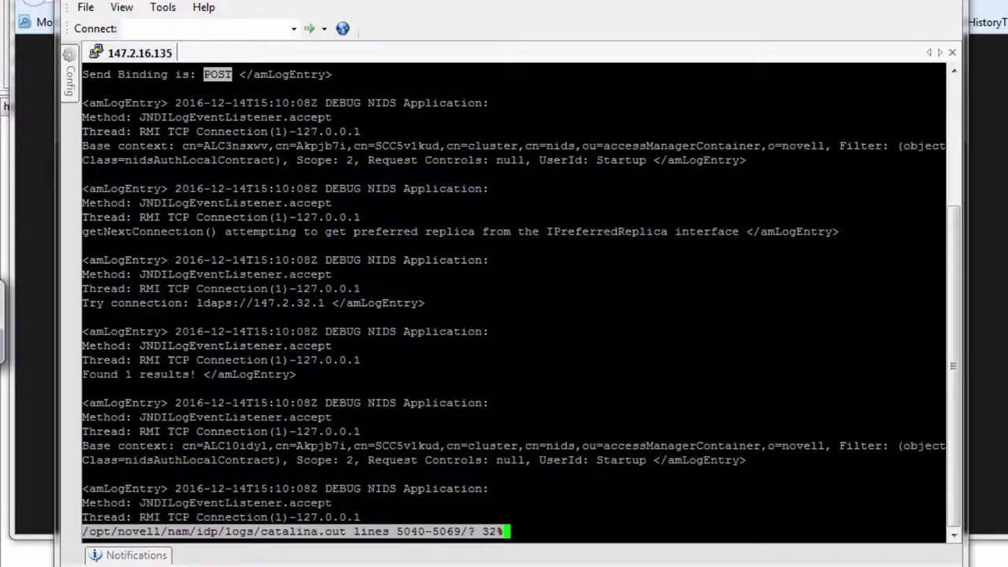
pyautogui.hotkey('shift', 'n')
pyautogui.hotkey('shift', 'n')
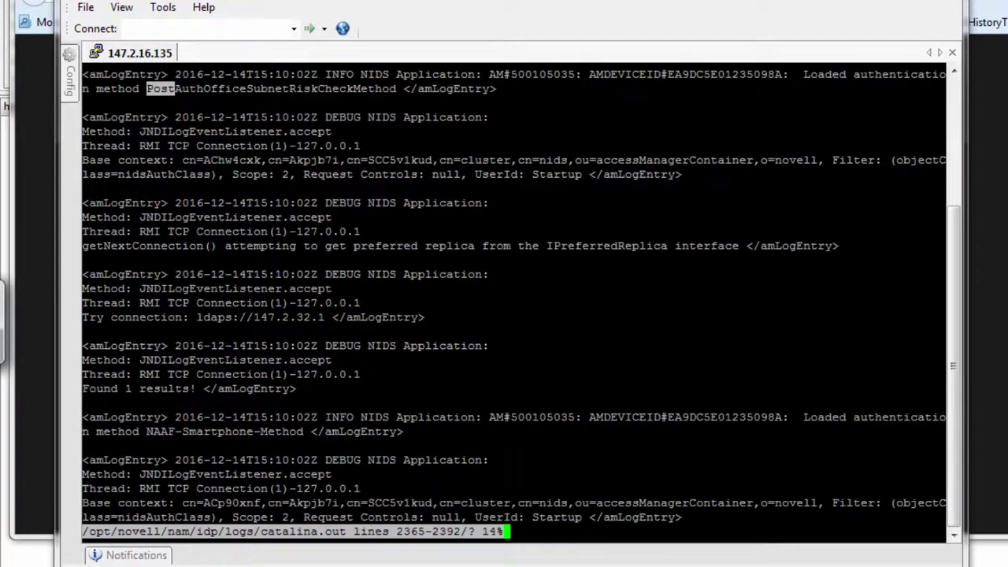
pyautogui.hotkey('shift', 'n')
pyautogui.hotkey('shift', 'n')
pyautogui.press('n')
pyautogui.press('n')
pyautogui.press('n')
pyautogui.press('n')
pyautogui.press('n')
pyautogui.press('n')
pyautogui.press('n')
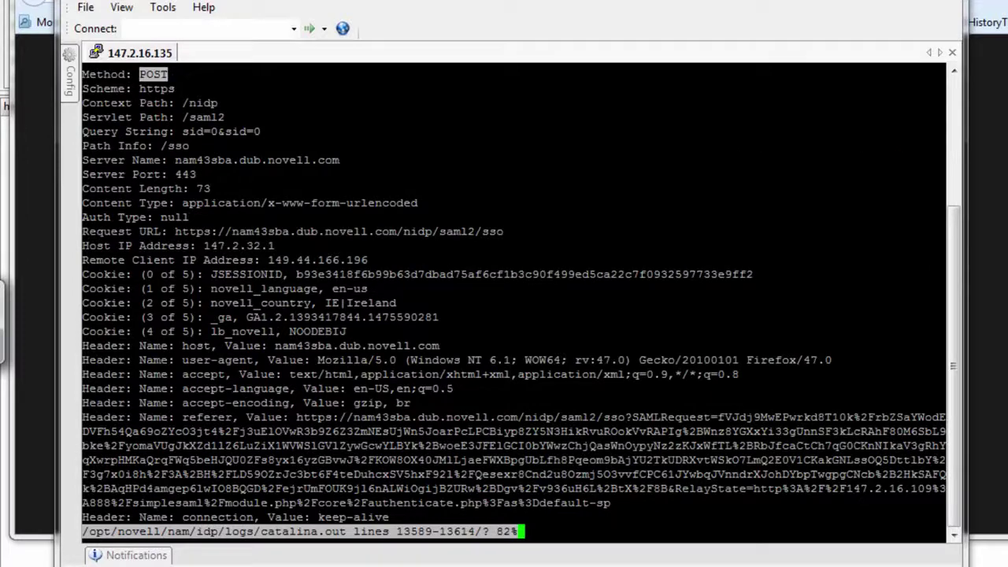
pyautogui.press('d')
pyautogui.press('d')
pyautogui.press('d')
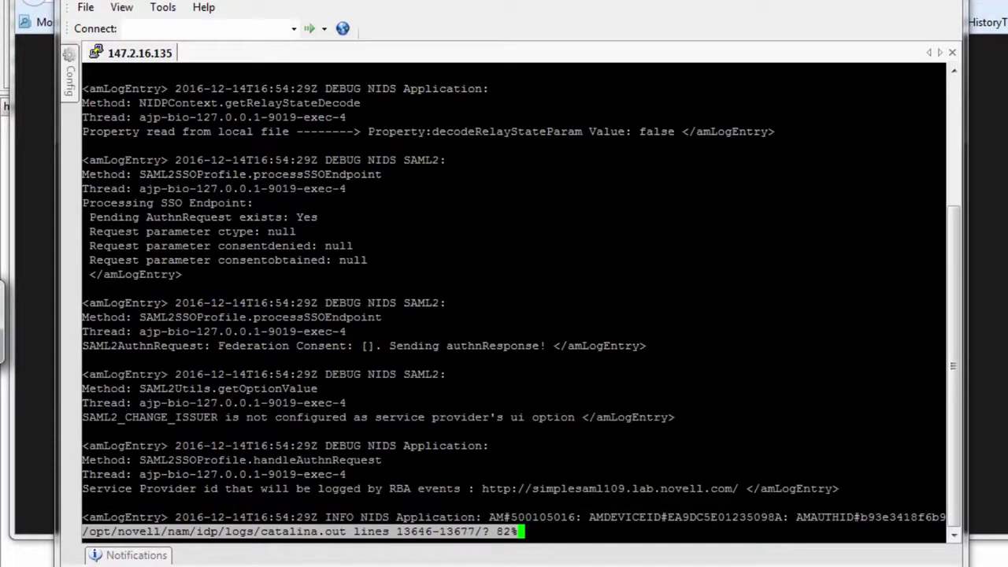
pyautogui.press('d')
pyautogui.press('d')
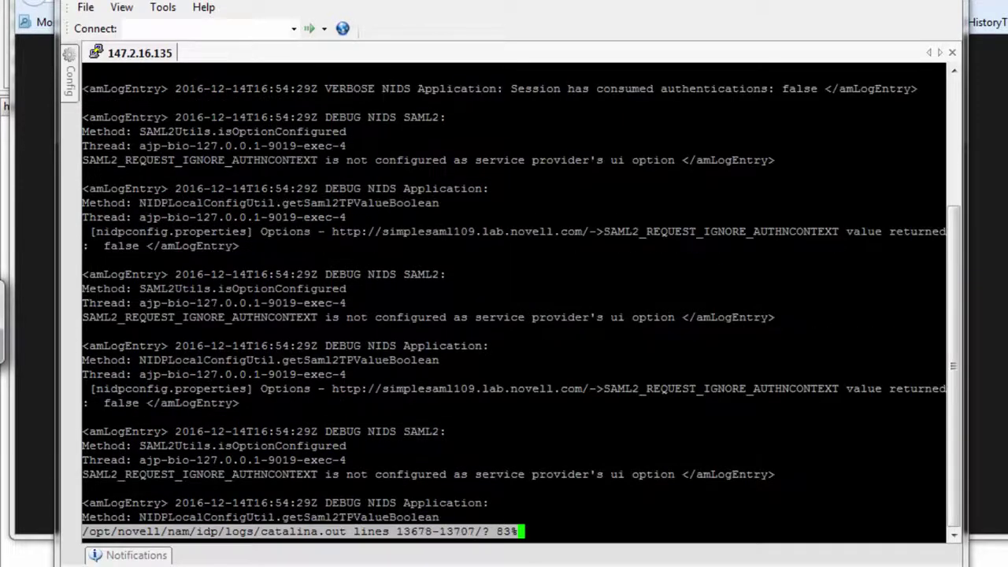
pyautogui.press('d')
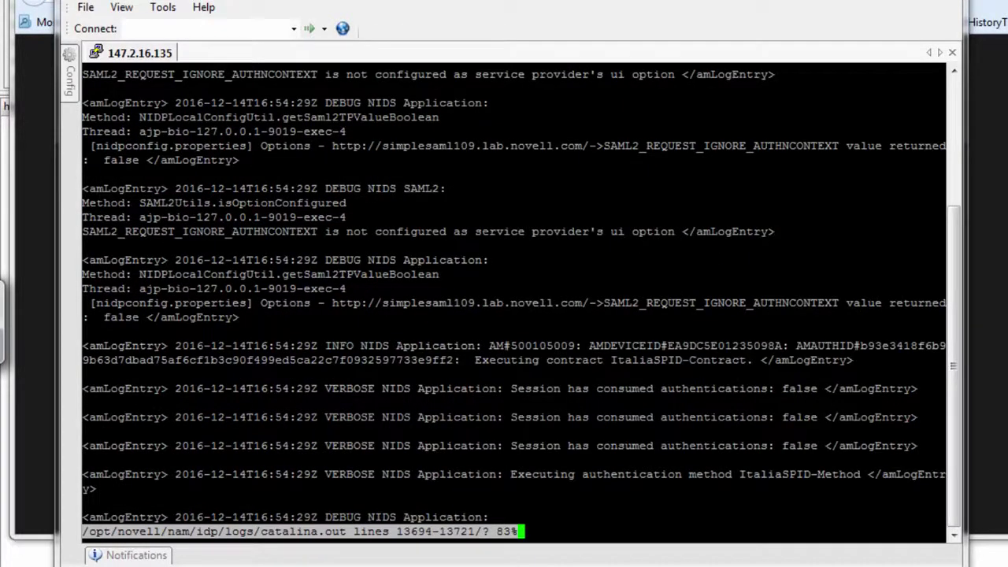
# Step: Search for the user's login name to read the LDAP lookup and new Local authentication at 16:54:30Z
pyautogui.press('/')
pyautogui.write('ncash')
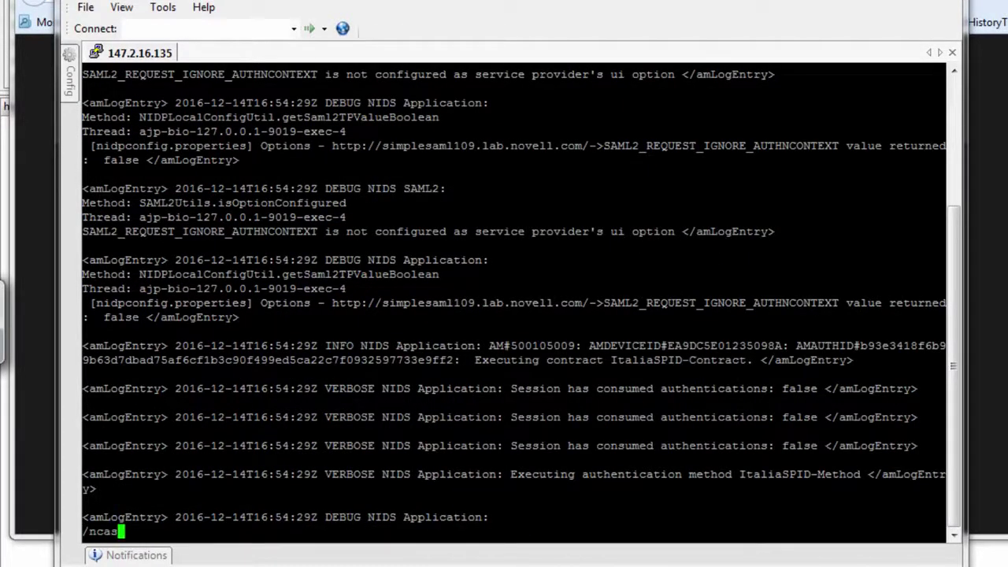
pyautogui.press('Return')
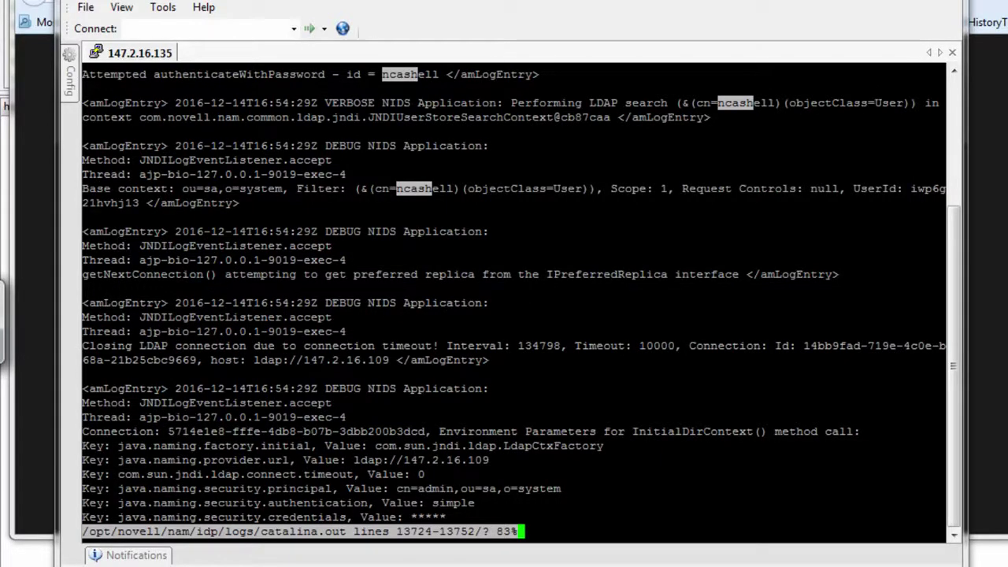
pyautogui.press('Down')
pyautogui.press('Down')
pyautogui.press('Down')
pyautogui.press('Down')
pyautogui.press('Down')
pyautogui.press('Down')
pyautogui.press('Down')
pyautogui.press('Down')
pyautogui.press('Down')
pyautogui.press('Down')
pyautogui.press('Down')
pyautogui.press('Down')
pyautogui.press('Down')
pyautogui.press('Down')
pyautogui.press('Down')
pyautogui.press('Down')
pyautogui.press('Down')
pyautogui.press('Down')
pyautogui.press('Down')
pyautogui.press('Down')
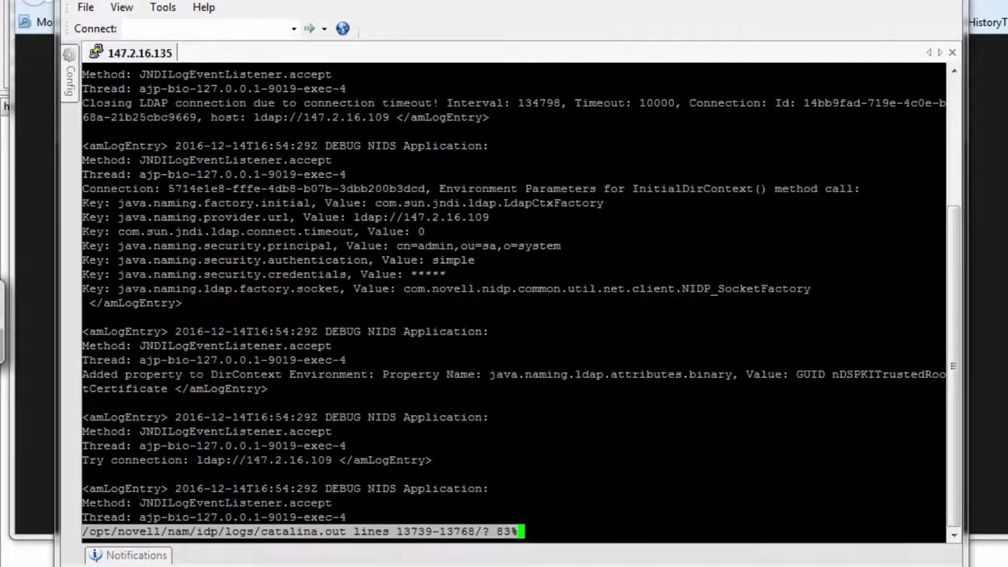
pyautogui.press('Down')
pyautogui.press('Down')
pyautogui.press('Down')
pyautogui.press('Down')
pyautogui.press('Down')
pyautogui.press('Down')
pyautogui.press('Down')
pyautogui.press('Down')
pyautogui.press('Down')
pyautogui.press('Down')
pyautogui.press('Down')
pyautogui.press('Down')
pyautogui.press('Down')
pyautogui.press('Down')
pyautogui.press('Down')
pyautogui.press('Down')
pyautogui.press('Down')
pyautogui.press('Down')
pyautogui.press('Down')
pyautogui.press('Down')
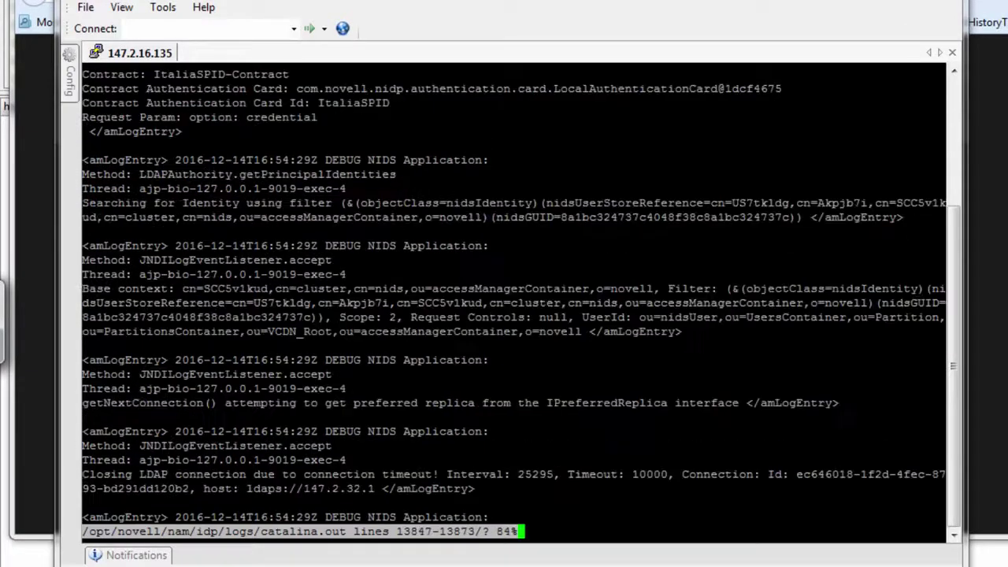
pyautogui.press('Down')
pyautogui.press('Down')
pyautogui.press('Down')
pyautogui.press('Down')
pyautogui.press('Down')
pyautogui.press('Down')
pyautogui.press('Down')
pyautogui.press('Down')
pyautogui.press('Down')
pyautogui.press('Down')
pyautogui.press('Down')
pyautogui.press('Down')
pyautogui.press('Down')
pyautogui.press('Down')
pyautogui.press('Down')
pyautogui.press('Down')
pyautogui.press('Down')
pyautogui.press('Down')
pyautogui.press('Down')
pyautogui.press('Down')
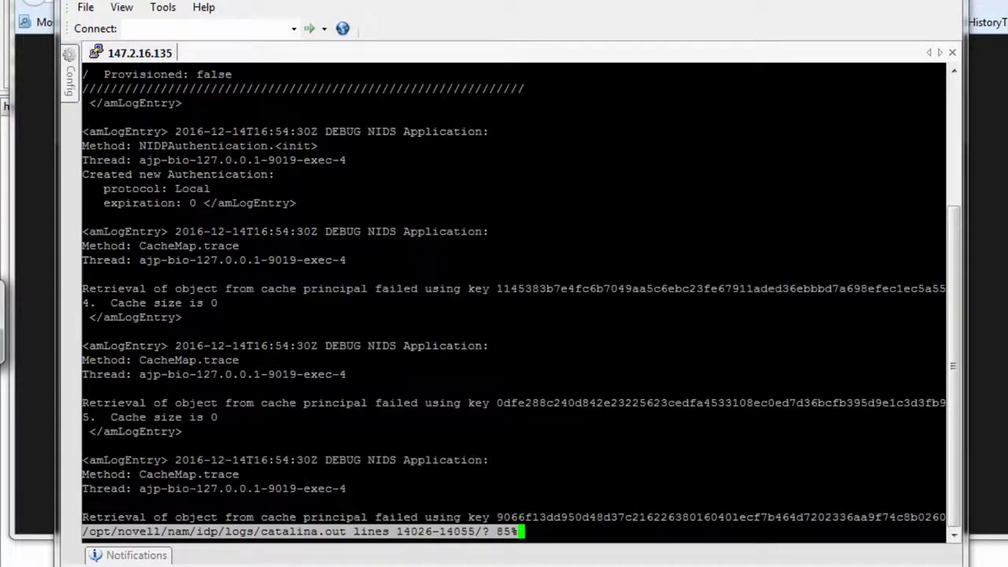
# Step: Search catalina.out for 'assertion' to reach the signed SAML2 POST response sent to SimpleSAMLphp
pyautogui.write('/')
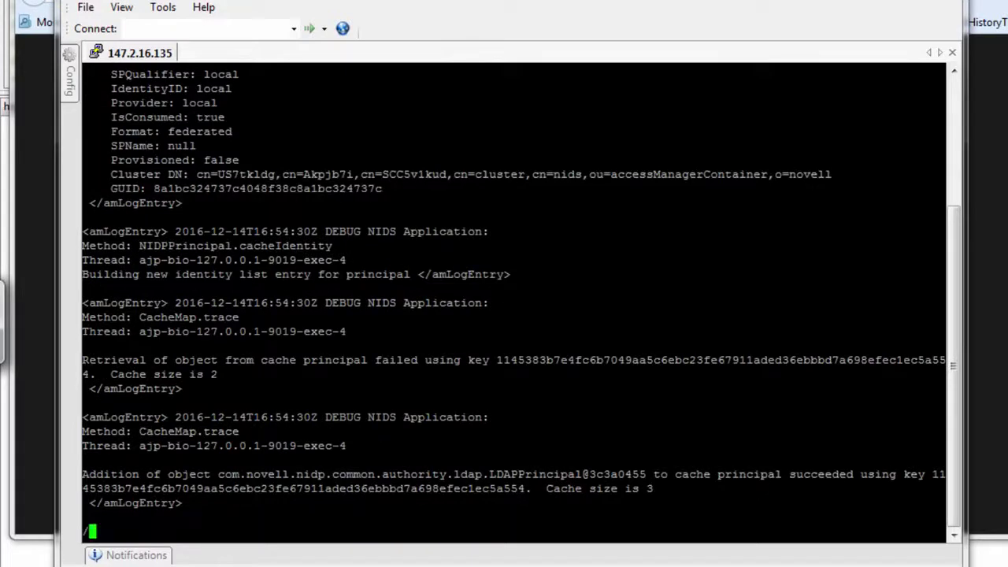
pyautogui.write('assertio')
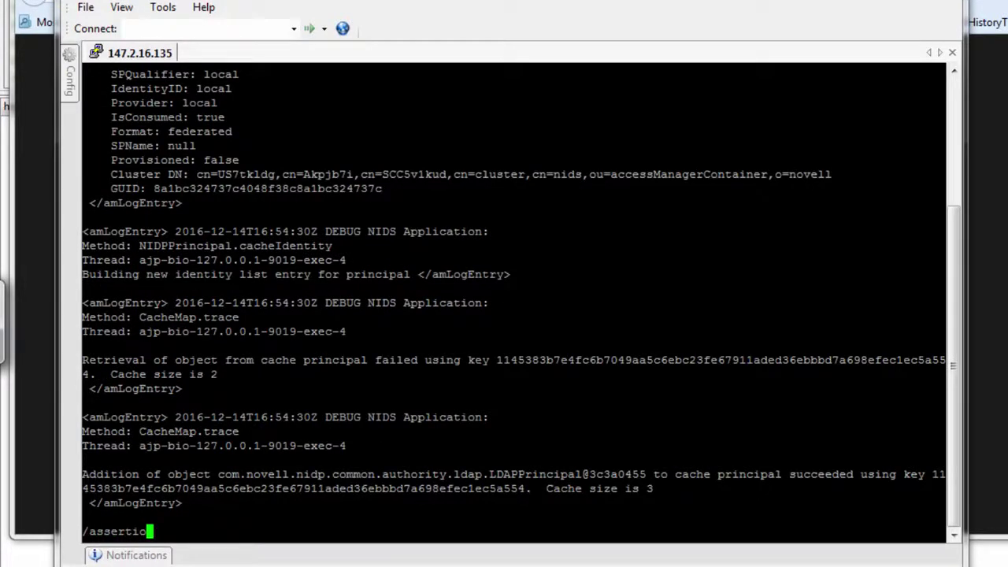
pyautogui.write('n')
pyautogui.press('Return')
pyautogui.press('Down')
pyautogui.press('Down')
pyautogui.press('n')
pyautogui.press('n')
pyautogui.press('n')
pyautogui.press('n')
pyautogui.press('n')
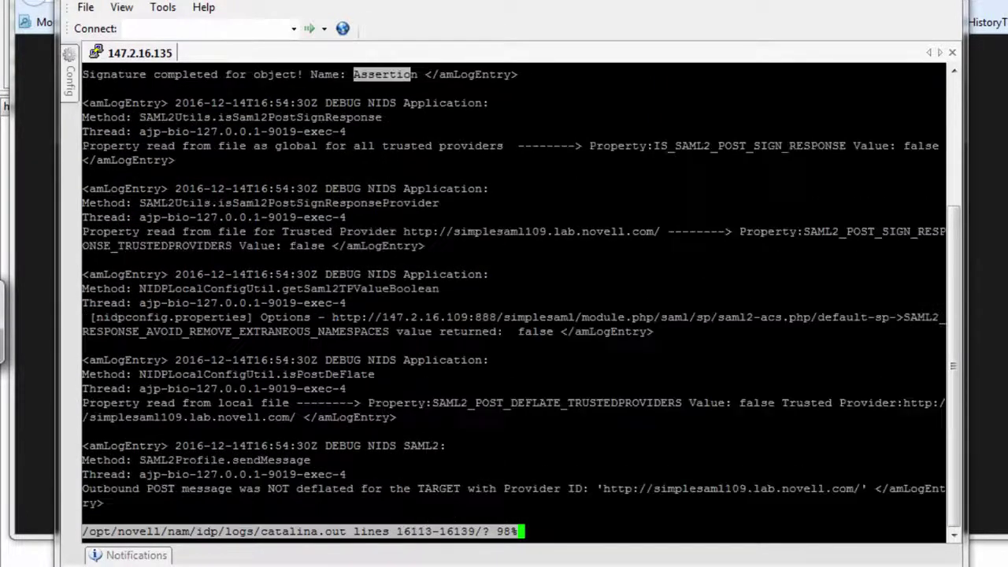
pyautogui.press('n')
pyautogui.press('n')
pyautogui.press('n')
pyautogui.hotkey('shift', 'n')
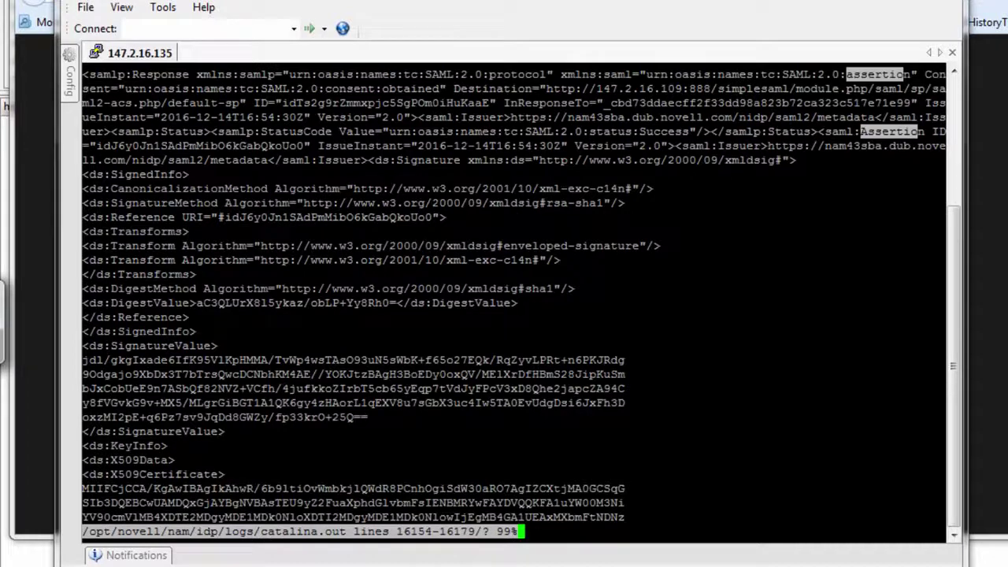
pyautogui.press('Up')
pyautogui.press('Up')
pyautogui.press('Up')
pyautogui.press('Up')
pyautogui.press('Up')
pyautogui.press('Up')
pyautogui.press('Up')
pyautogui.press('Up')
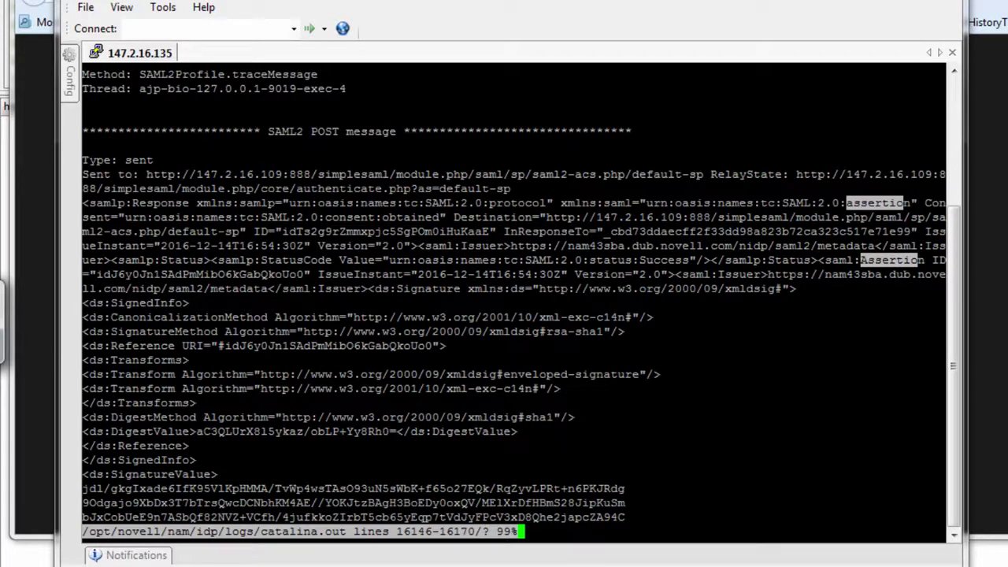
pyautogui.hotkey('alt', 'Tab')
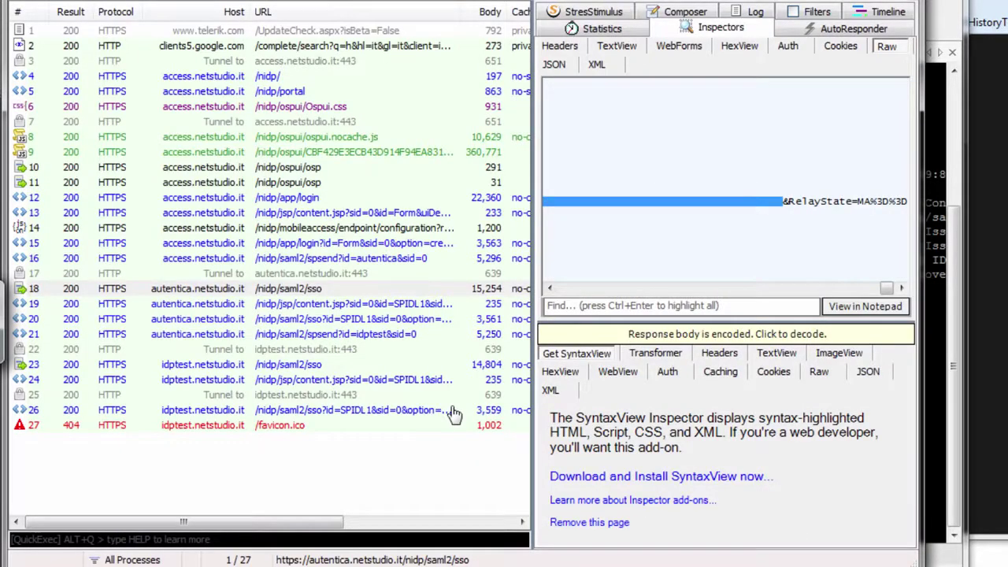
# Step: Show session 18's raw POST to /nidp/saml2/sso and select the whole SAMLRequest value to the line end
pyautogui.click(318, 291)
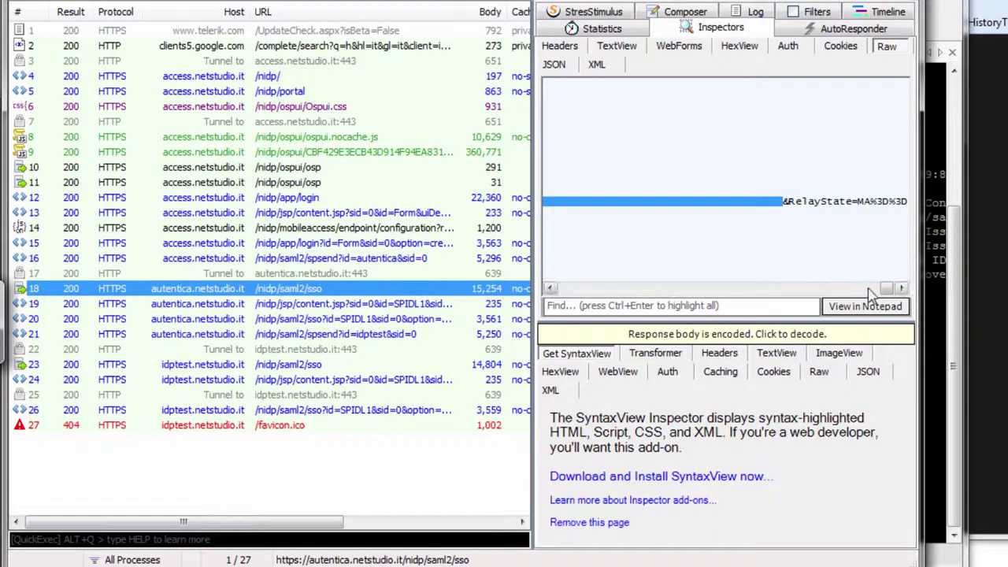
pyautogui.moveTo(886, 288); pyautogui.dragTo(551, 289)
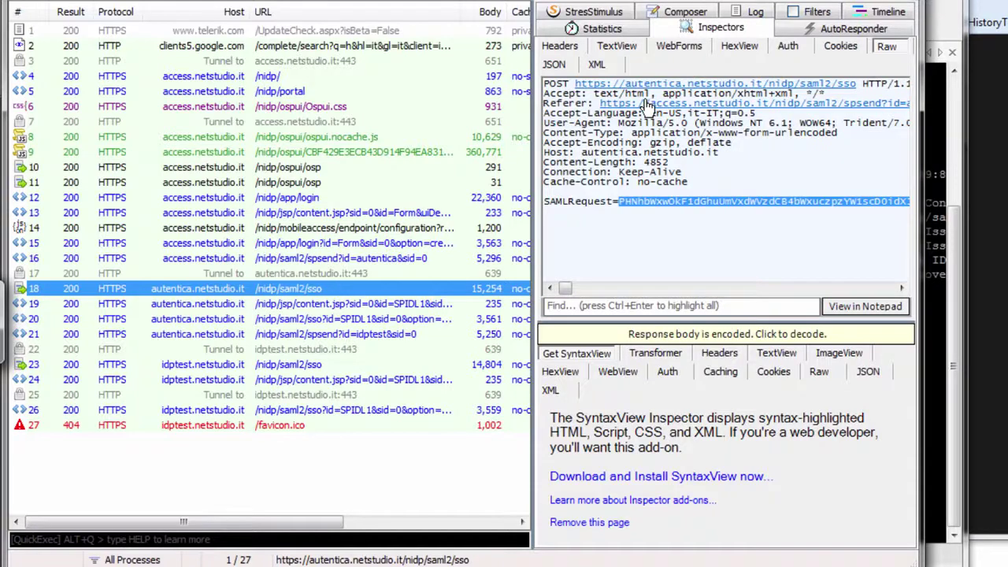
pyautogui.doubleClick(574, 201)
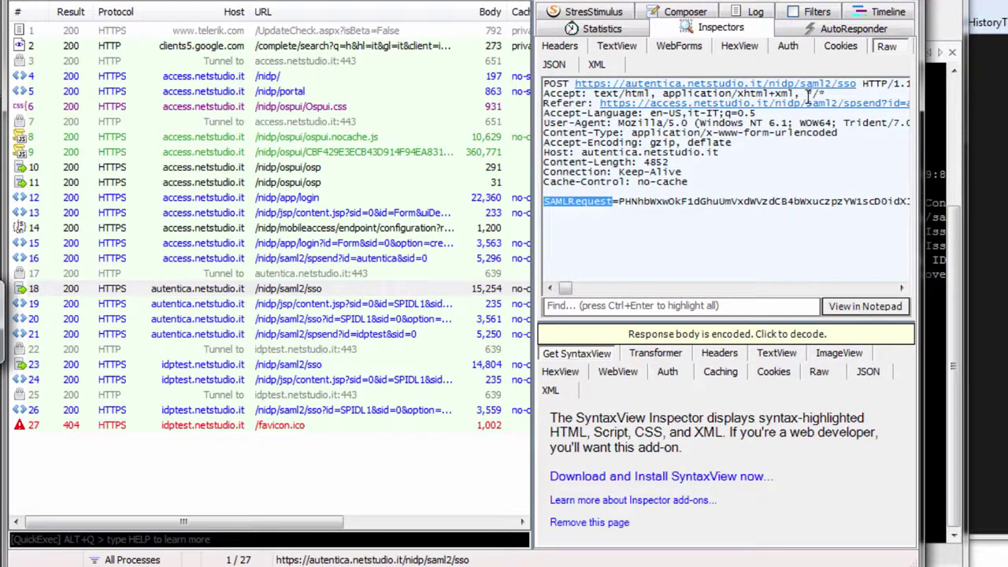
pyautogui.click(620, 202)
pyautogui.moveTo(621, 203); pyautogui.dragTo(815, 206)
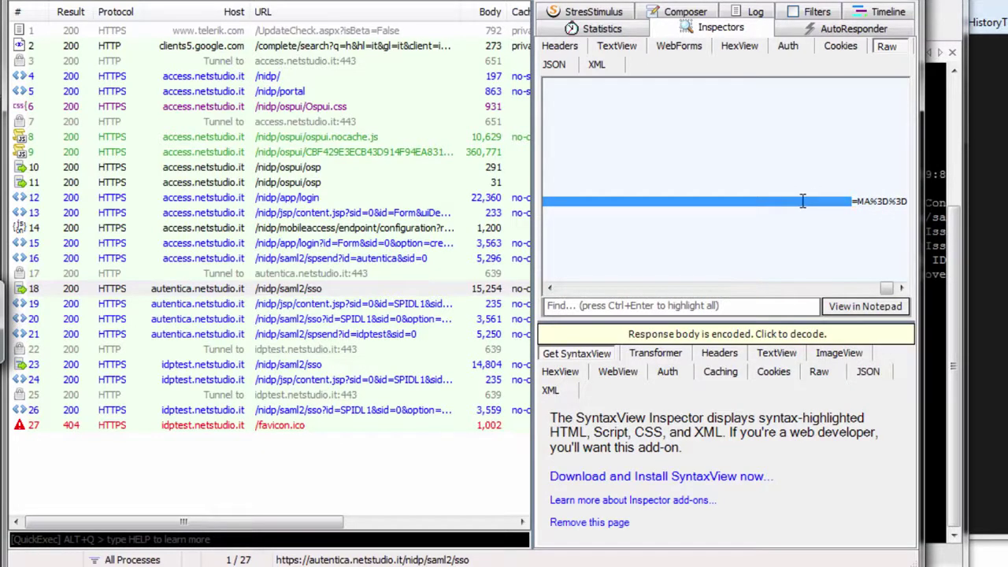
pyautogui.click(802, 200)
pyautogui.moveTo(887, 289); pyautogui.dragTo(557, 285)
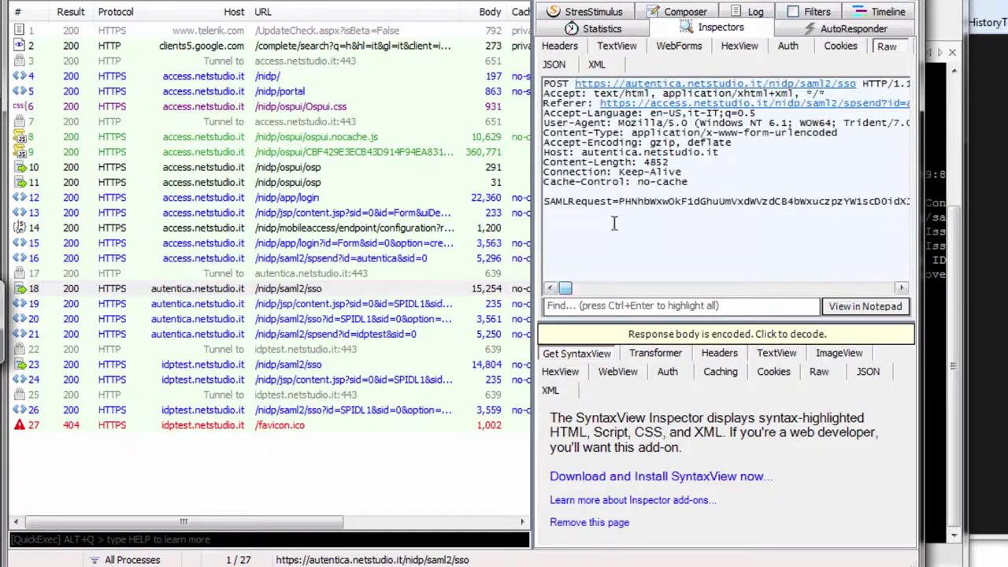
pyautogui.moveTo(620, 201); pyautogui.dragTo(785, 202)
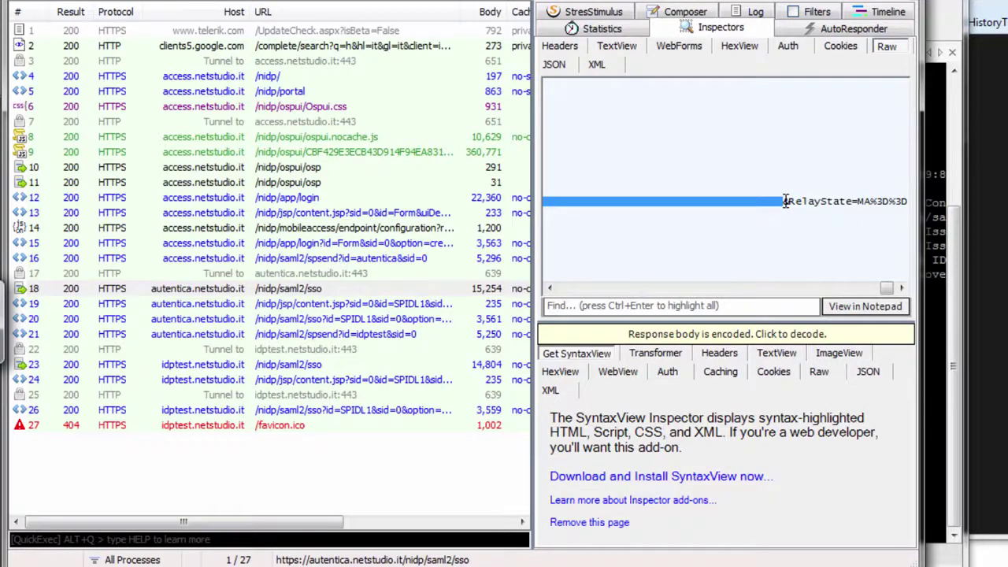
# Step: Send the selected value to TextWizard From DeflatedSAML, revealing the signed AuthnRequest XML (4820 => 3594 chars)
pyautogui.rightClick(785, 202)
pyautogui.click(833, 270)
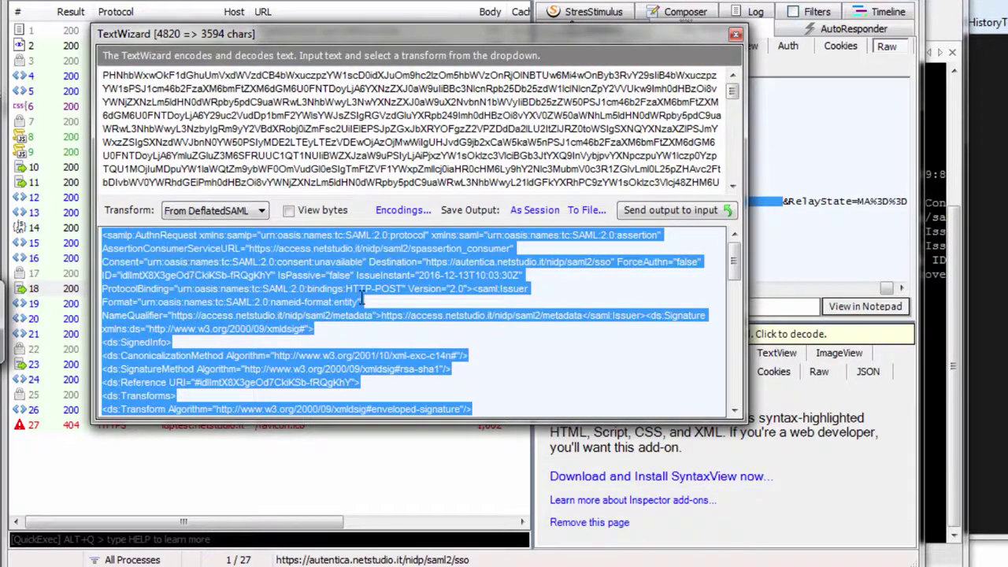
pyautogui.moveTo(735, 272)
pyautogui.mouseDown()
pyautogui.moveTo(733, 401)
pyautogui.moveTo(760, 307)
pyautogui.moveTo(749, 270)
pyautogui.mouseUp()
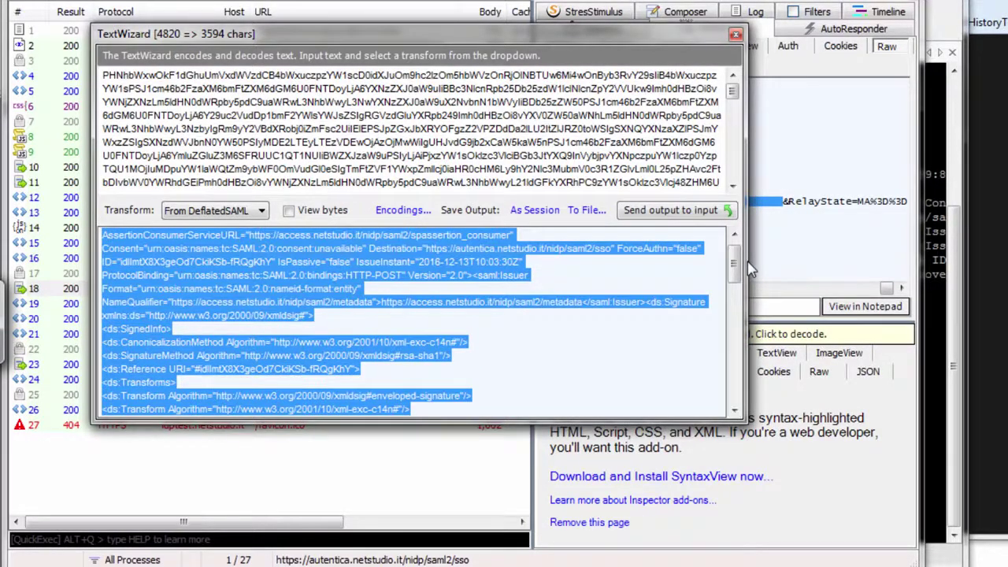